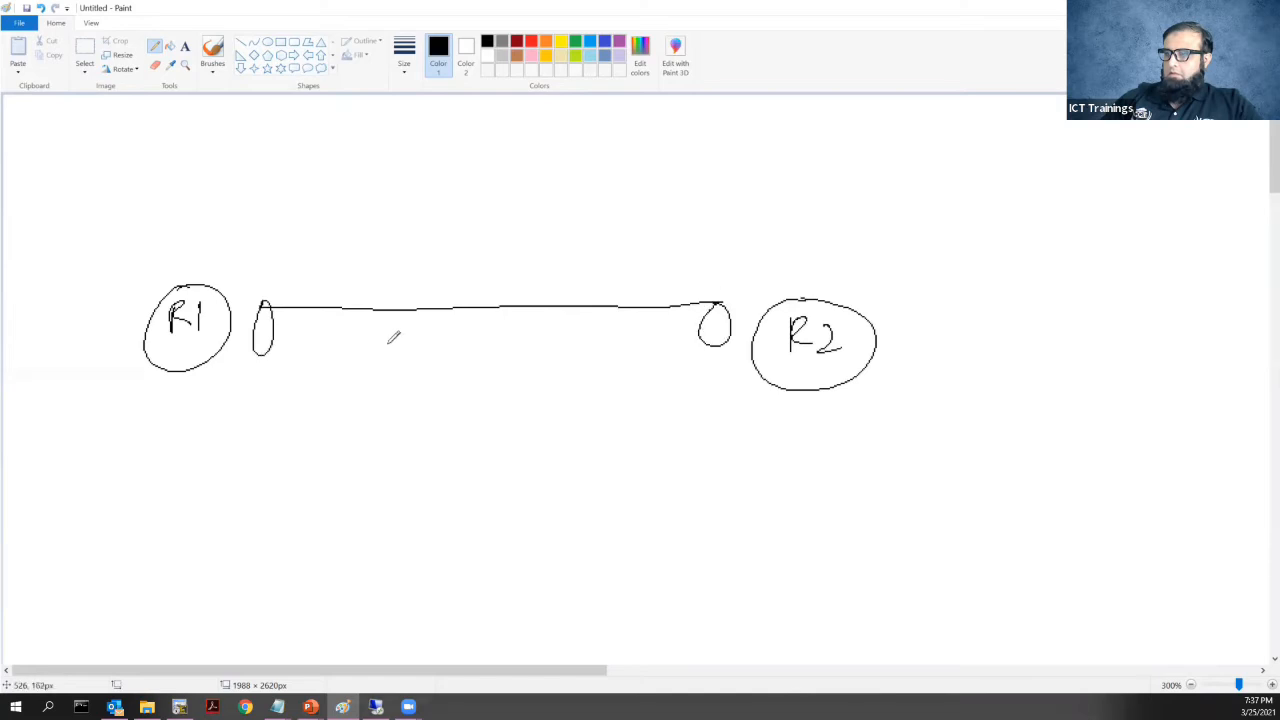
Close the R1–R2 tube and write 'IPSec VPN' inside it
left_click_drag(292, 353, 724, 355)
left_click_drag(366, 317, 364, 347)
mouse_move(376, 348)
left_mouse_down()
mouse_move(384, 316)
mouse_move(378, 334)
mouse_move(434, 342)
left_mouse_up()
mouse_move(454, 332)
left_mouse_down()
mouse_move(446, 343)
mouse_move(530, 306)
left_mouse_up()
left_click_drag(539, 322, 540, 336)
mouse_move(560, 348)
left_mouse_down()
mouse_move(568, 316)
mouse_move(592, 322)
left_mouse_up()
Write 'SVTI' labels below both R1 and R2
left_click_drag(194, 388, 172, 416)
mouse_move(211, 393)
left_mouse_down()
mouse_move(208, 420)
mouse_move(216, 396)
mouse_move(241, 398)
left_mouse_up()
mouse_move(230, 399)
left_mouse_down()
mouse_move(230, 423)
mouse_move(256, 400)
left_mouse_up()
left_click_drag(250, 400, 260, 424)
mouse_move(711, 410)
left_mouse_down()
mouse_move(692, 433)
mouse_move(745, 409)
mouse_move(768, 413)
mouse_move(757, 438)
mouse_move(798, 420)
left_mouse_up()
left_click_drag(790, 421, 800, 440)
Add the bracketed '(Tunnel21)' label beneath R2's SVTI label
left_click_drag(722, 478, 752, 477)
mouse_move(737, 479)
left_mouse_down()
mouse_move(737, 499)
mouse_move(764, 485)
mouse_move(786, 499)
left_mouse_up()
mouse_move(790, 499)
left_mouse_down()
mouse_move(800, 486)
mouse_move(804, 500)
left_mouse_up()
left_click_drag(806, 493, 874, 506)
left_click_drag(713, 474, 707, 508)
left_click_drag(888, 481, 887, 516)
Add the bracketed '(Tunnel12)' label beneath R1's SVTI label
mouse_move(141, 452)
left_mouse_down()
mouse_move(140, 488)
mouse_move(172, 459)
left_mouse_up()
mouse_move(158, 460)
left_mouse_down()
mouse_move(158, 484)
mouse_move(192, 462)
left_mouse_up()
mouse_move(200, 484)
left_mouse_down()
mouse_move(213, 462)
mouse_move(219, 484)
left_mouse_up()
left_click_drag(223, 484, 260, 483)
mouse_move(263, 453)
left_mouse_down()
mouse_move(264, 484)
mouse_move(286, 484)
left_mouse_up()
left_click_drag(291, 461, 308, 483)
left_click_drag(302, 455, 305, 502)
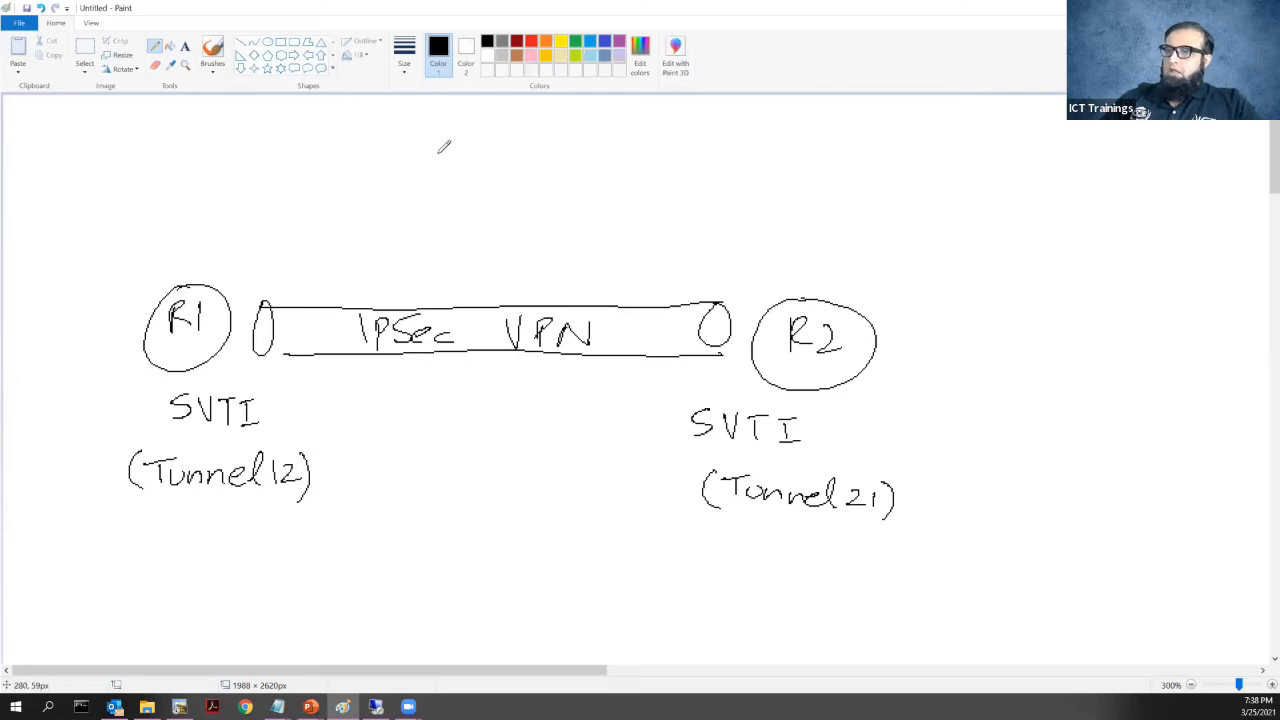
Draw a circled 'ASA' at the top with an 'IPSec VPN' tube to R1
mouse_move(484, 133)
left_mouse_down()
mouse_move(475, 161)
mouse_move(492, 160)
left_mouse_up()
mouse_move(503, 139)
left_mouse_down()
mouse_move(491, 160)
mouse_move(525, 160)
left_mouse_up()
left_click_drag(508, 152, 522, 152)
mouse_move(497, 123)
left_mouse_down()
mouse_move(502, 202)
mouse_move(490, 124)
left_mouse_up()
mouse_move(426, 156)
left_mouse_down()
mouse_move(420, 172)
mouse_move(428, 156)
mouse_move(238, 232)
mouse_move(250, 250)
mouse_move(430, 188)
left_mouse_up()
mouse_move(270, 230)
left_mouse_down()
mouse_move(280, 214)
mouse_move(404, 178)
left_mouse_up()
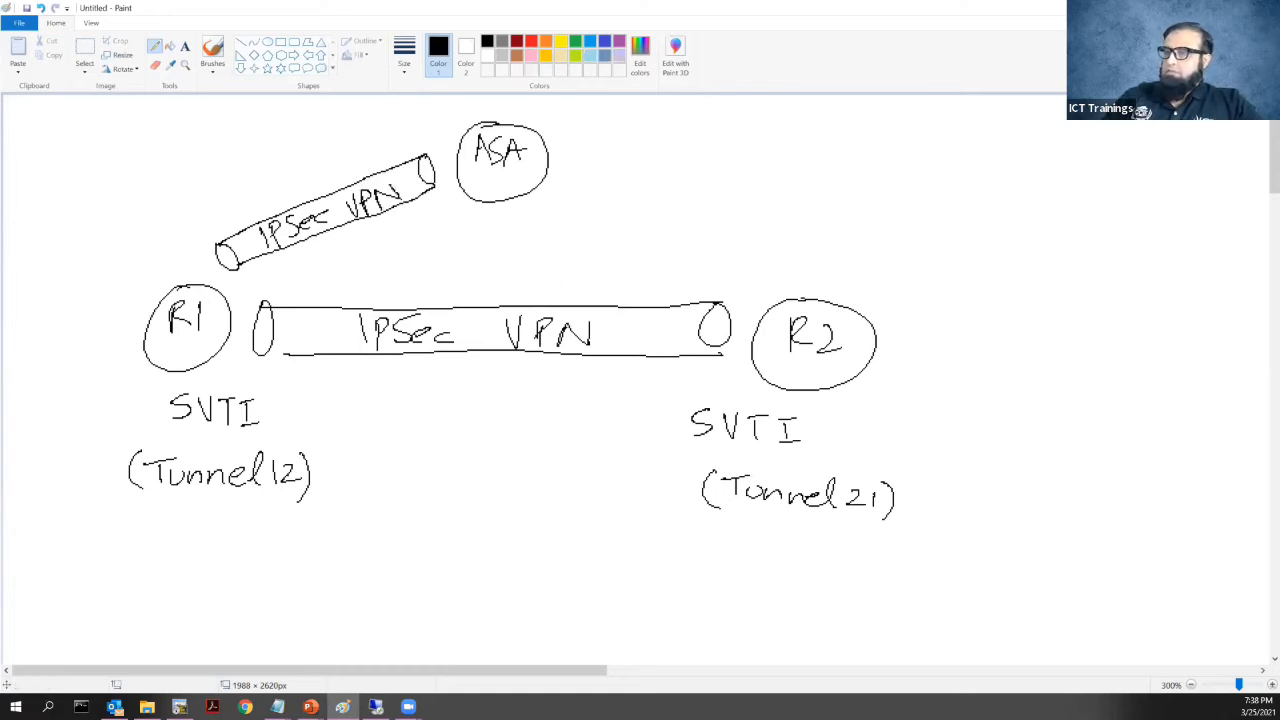
key("alt+Tab")
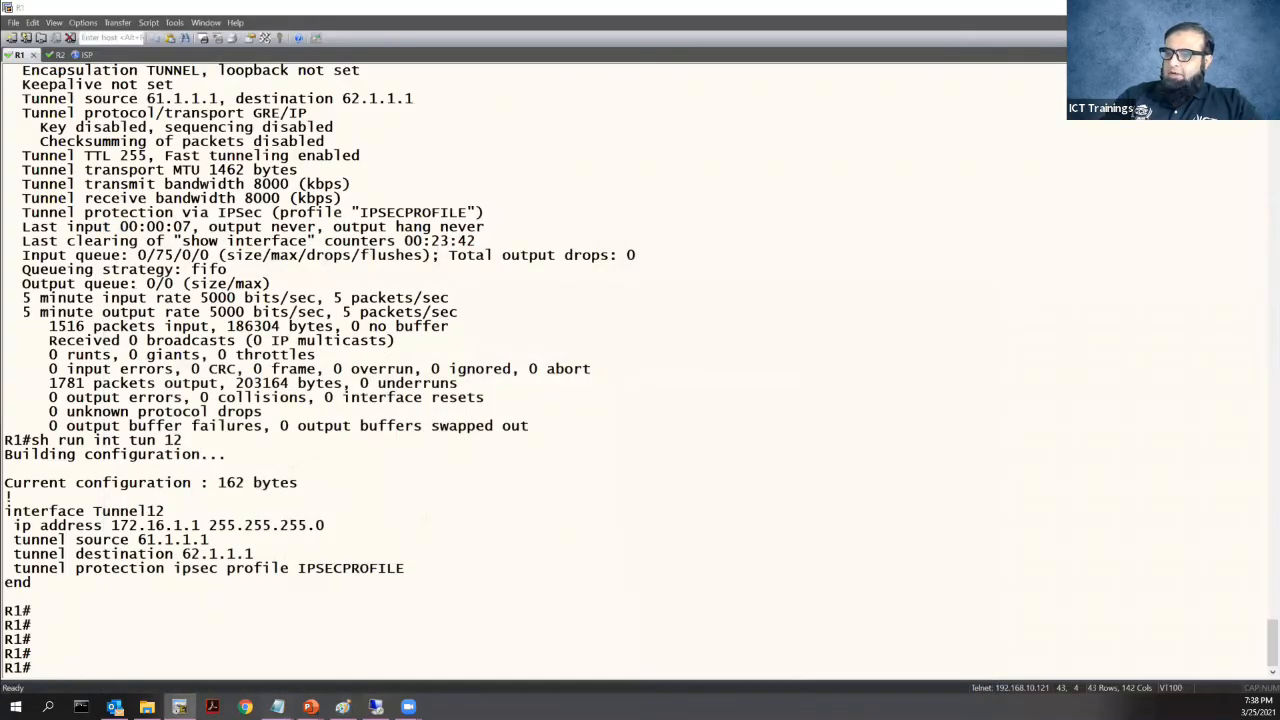
Bring the R1 config notes in Notepad to the front and maximize them
left_click(277, 707)
left_click(358, 660)
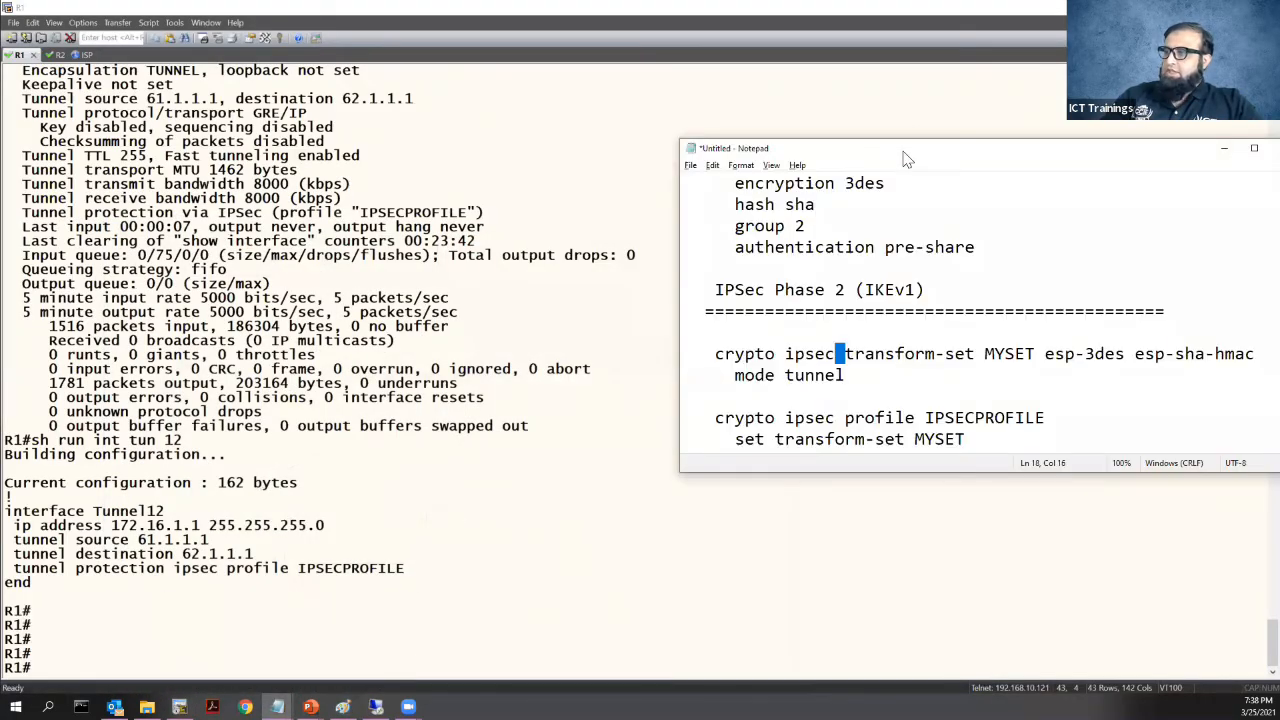
key("super+Up")
scroll(400, 200, "up", 4)
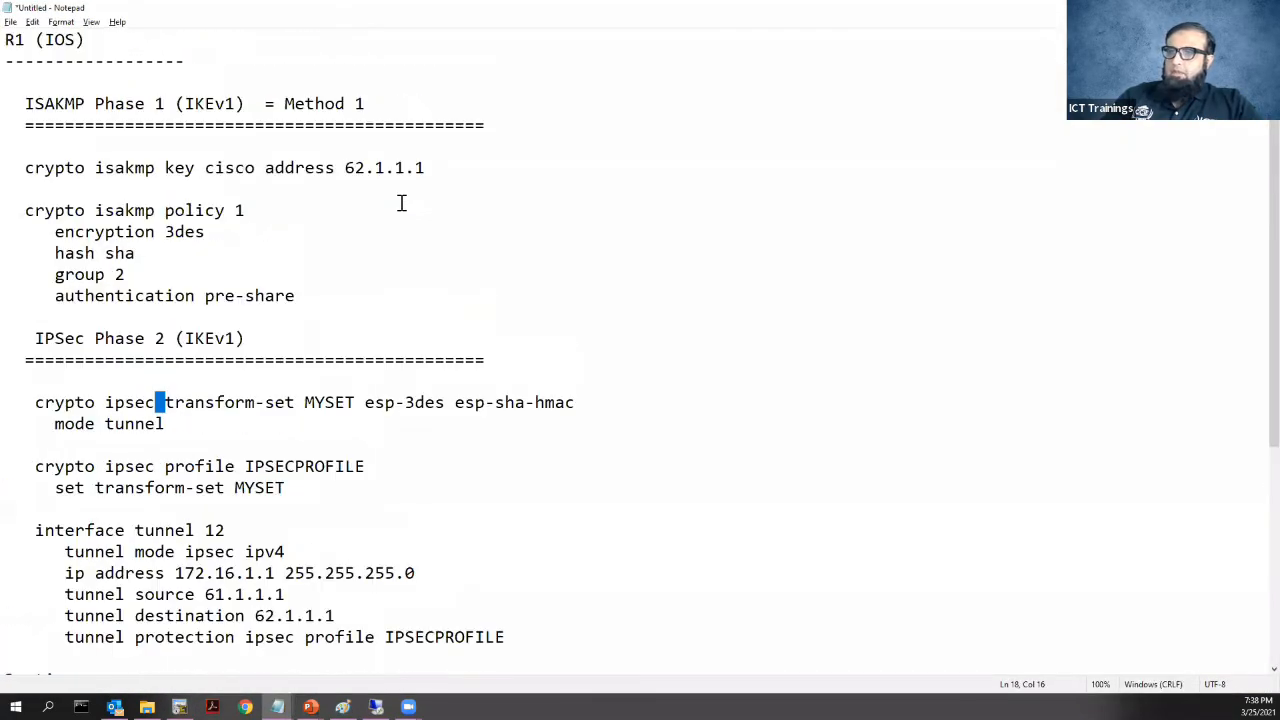
Paste a copy of the crypto isakmp key line for 62.1.1.1 right below it
left_click(27, 170)
left_click(450, 173, "shift")
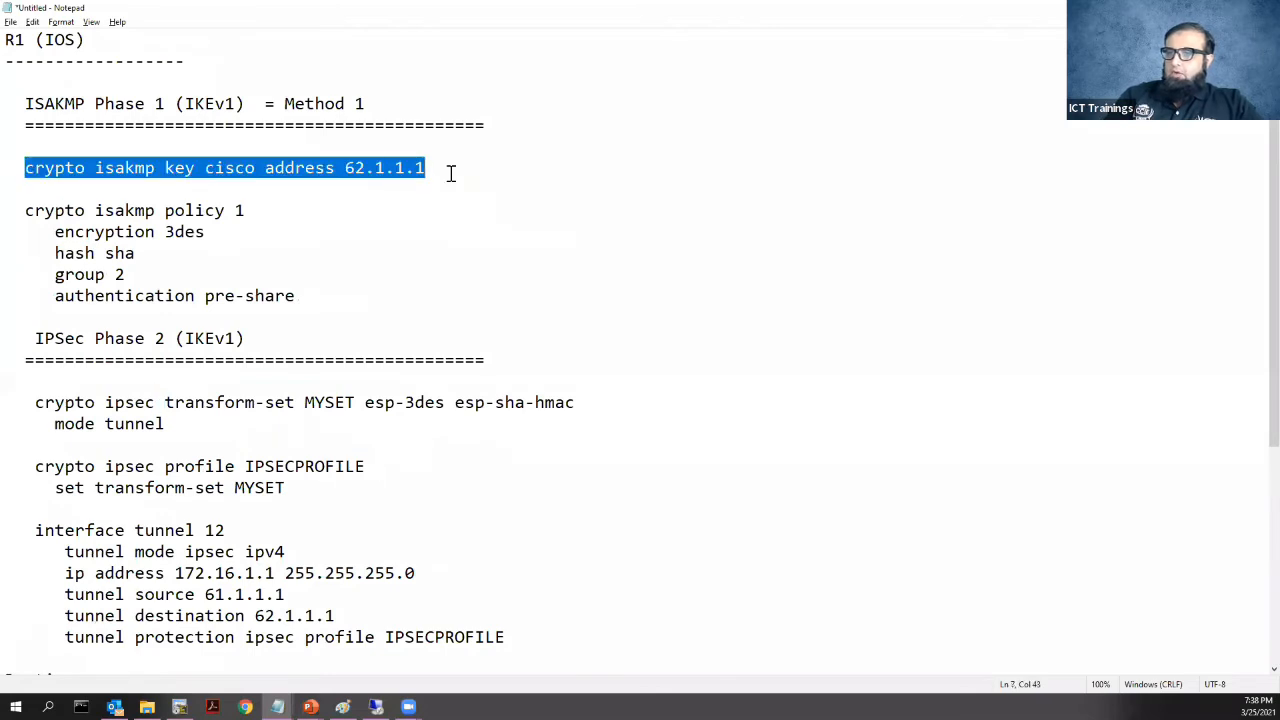
key("ctrl+c")
left_click(450, 167)
key("Return")
key("Return")
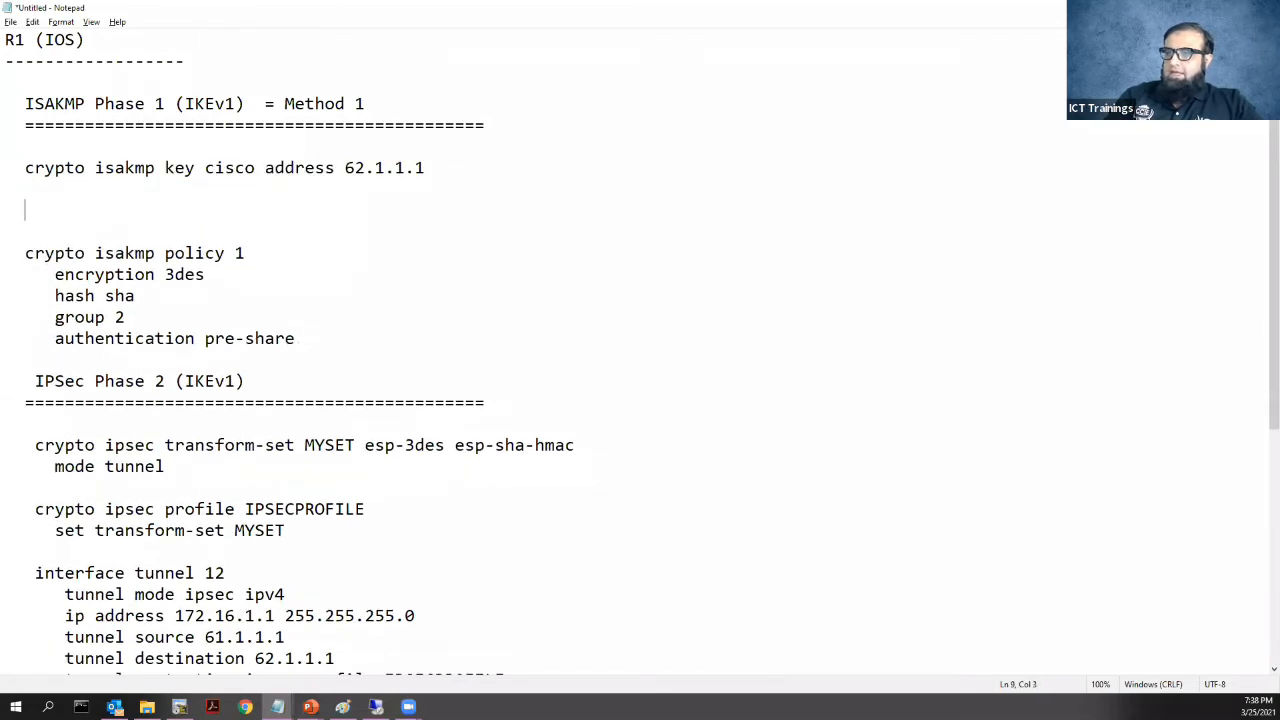
key("ctrl+v")
left_click_drag(346, 210, 457, 220)
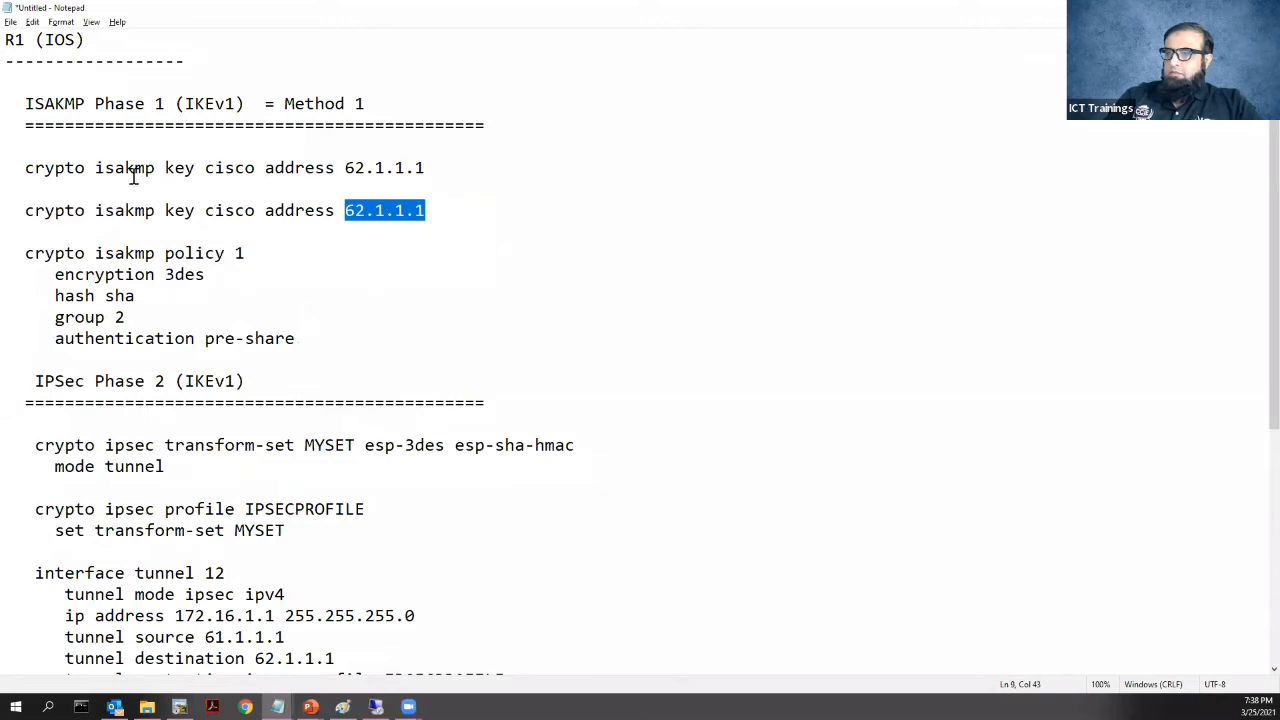
left_click_drag(18, 209, 474, 207)
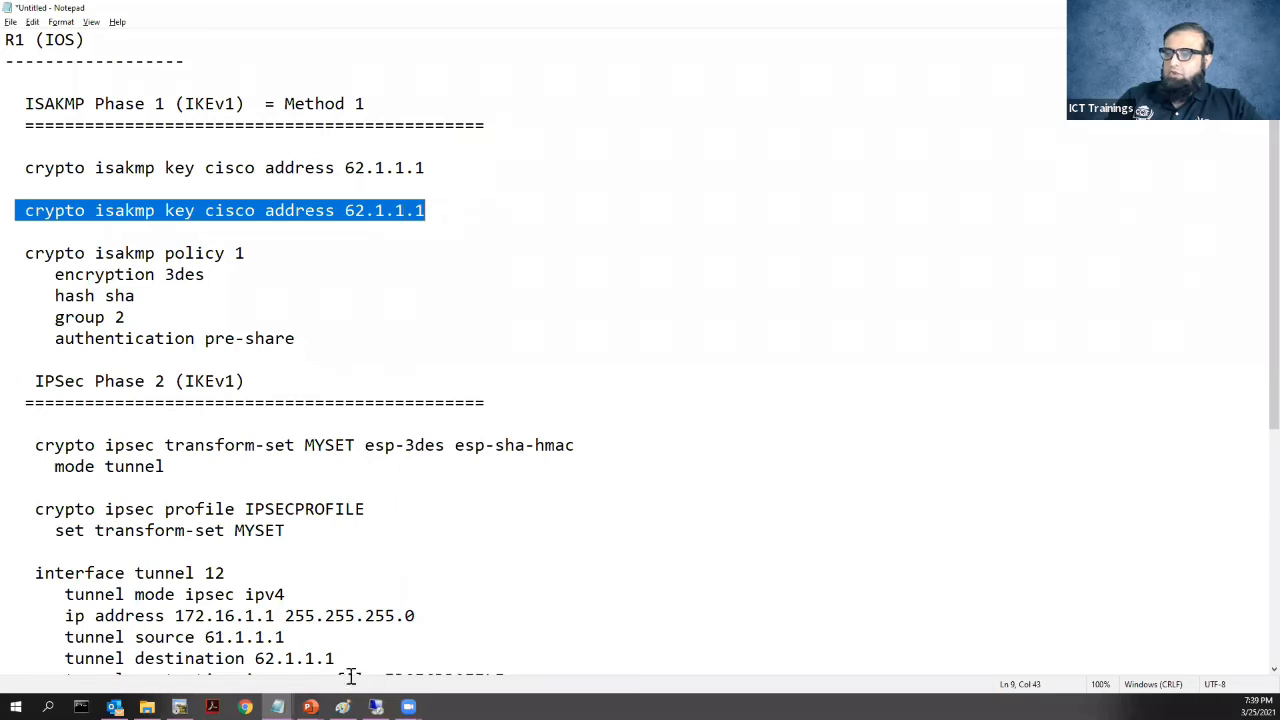
left_click(179, 707)
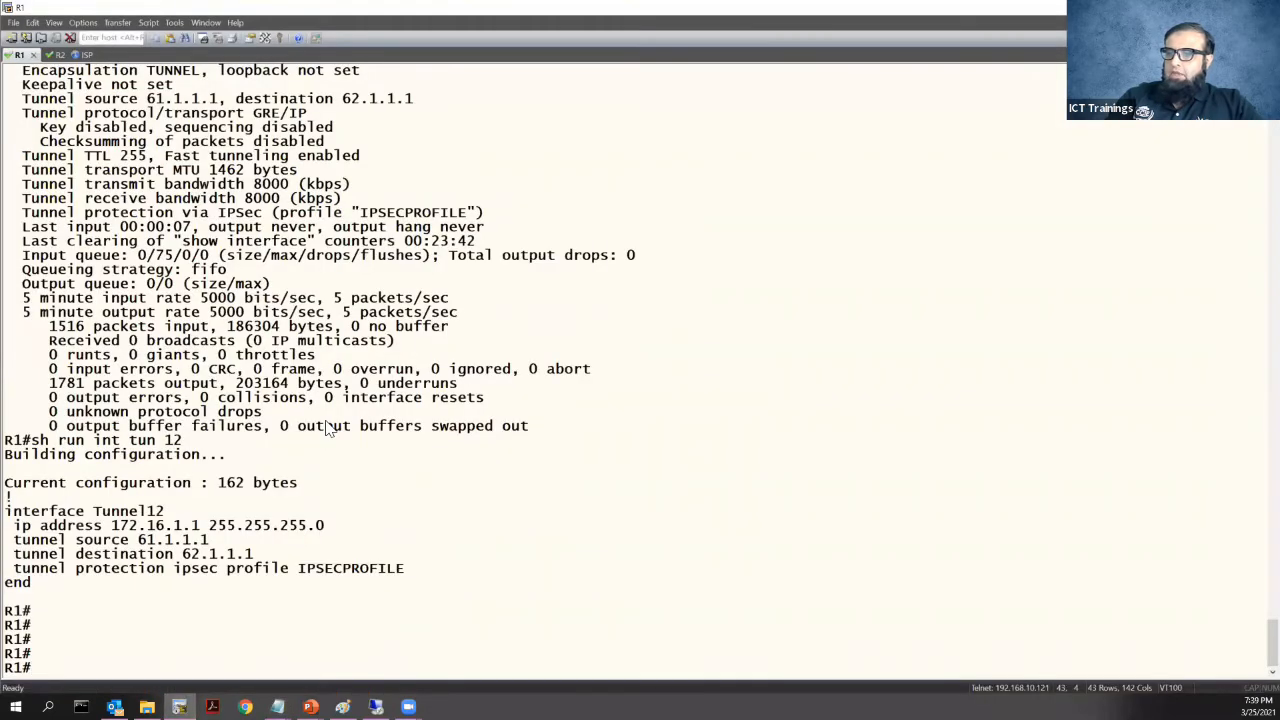
Connect to the ASA01 session and run 'sh int ip brief', noting outside address 65.1.1.1
left_click(41, 38)
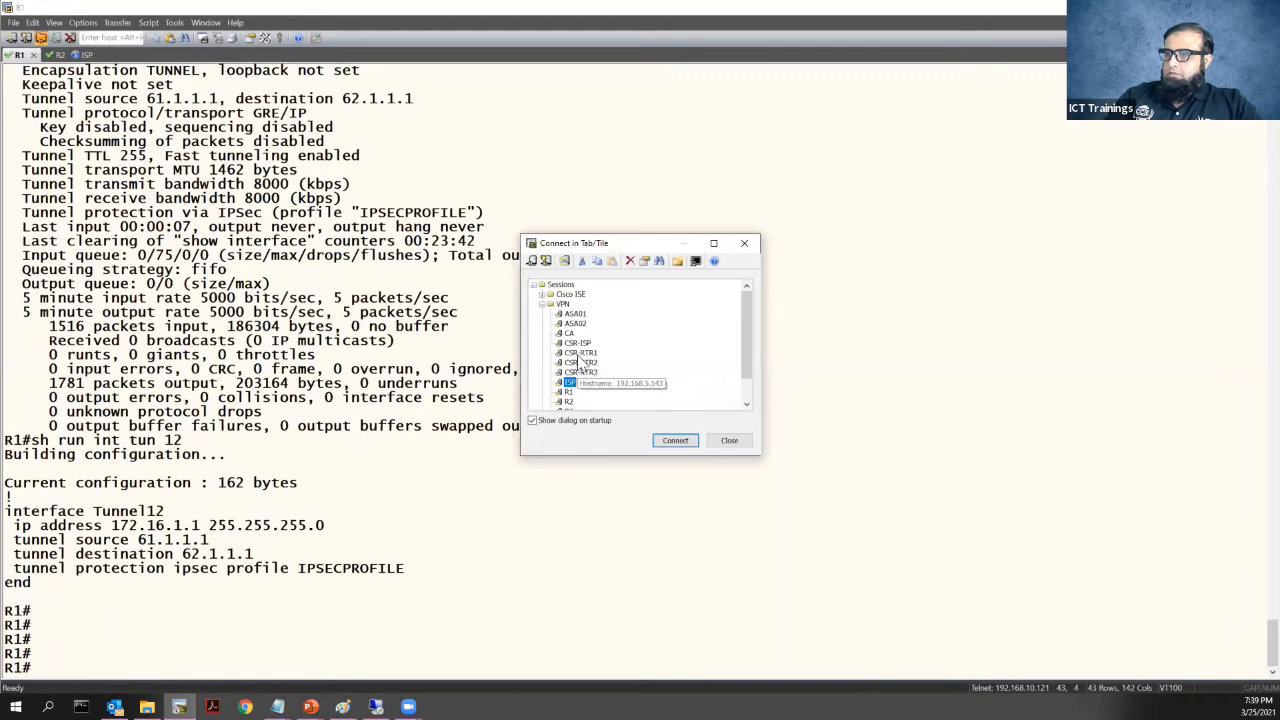
double_click(575, 314)
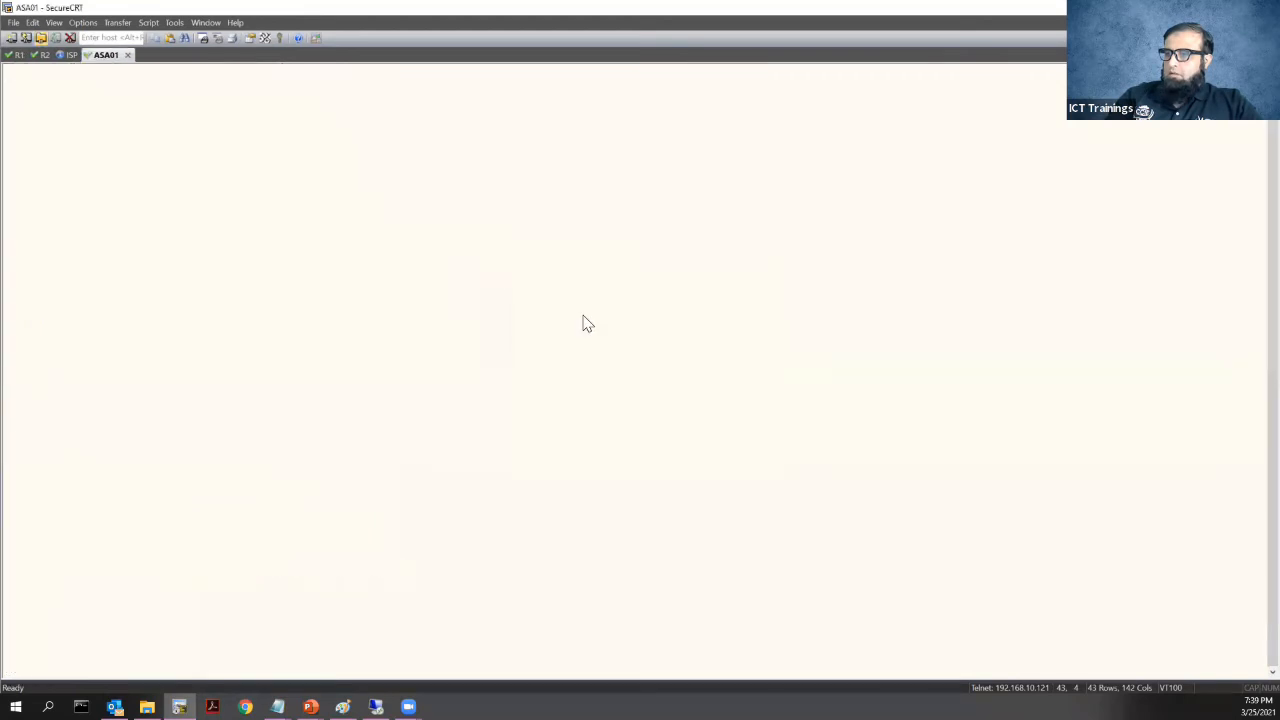
key("Return")
key("Return")
key("Return")
key("Return")
type("sh int ip brief")
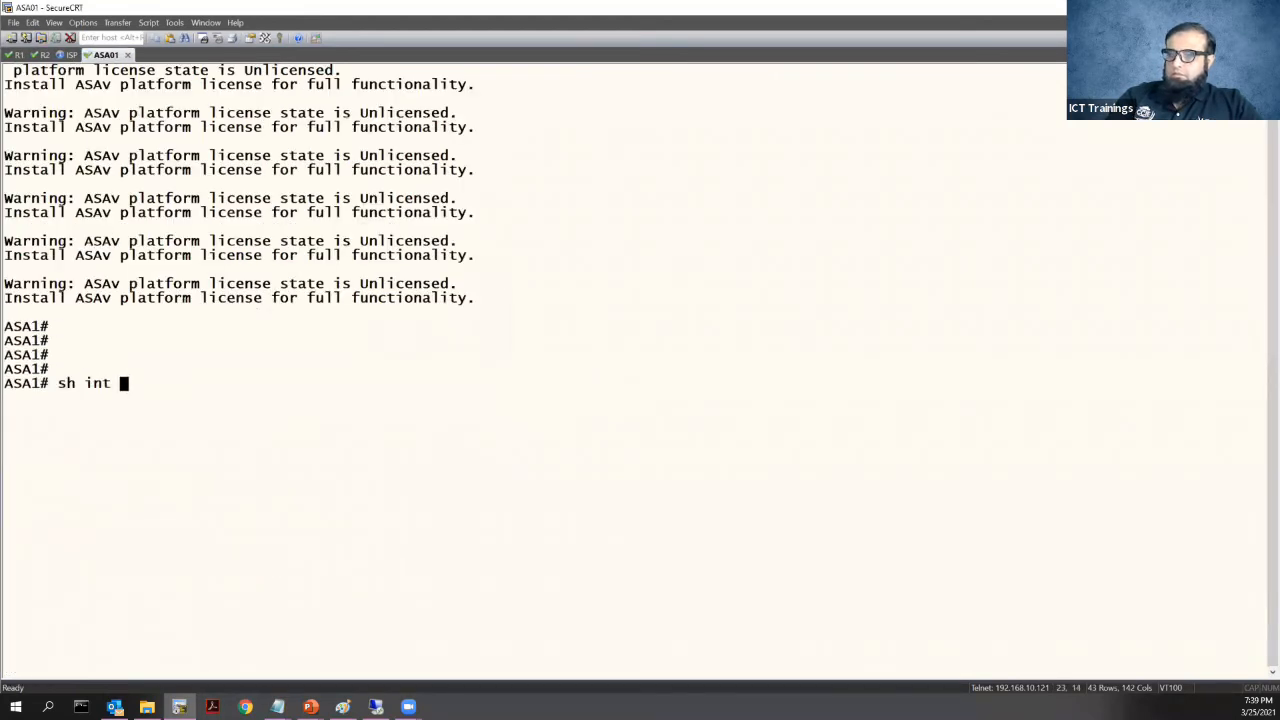
key("Return")
key("Return")
key("Return")
key("Return")
key("Return")
key("Return")
key("Return")
key("Return")
key("Return")
key("Return")
key("Return")
key("Return")
key("Return")
key("Return")
key("Return")
key("Return")
key("Return")
key("Return")
key("Return")
key("Return")
key("Return")
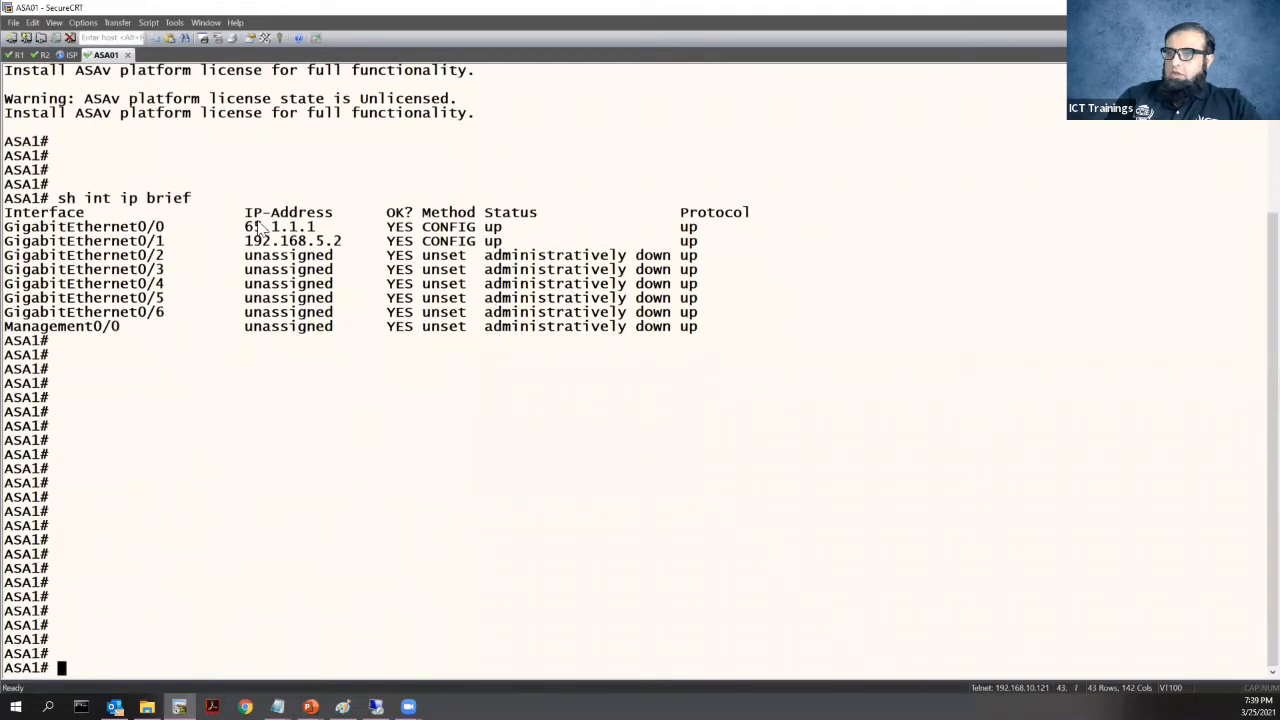
left_click_drag(246, 227, 316, 228)
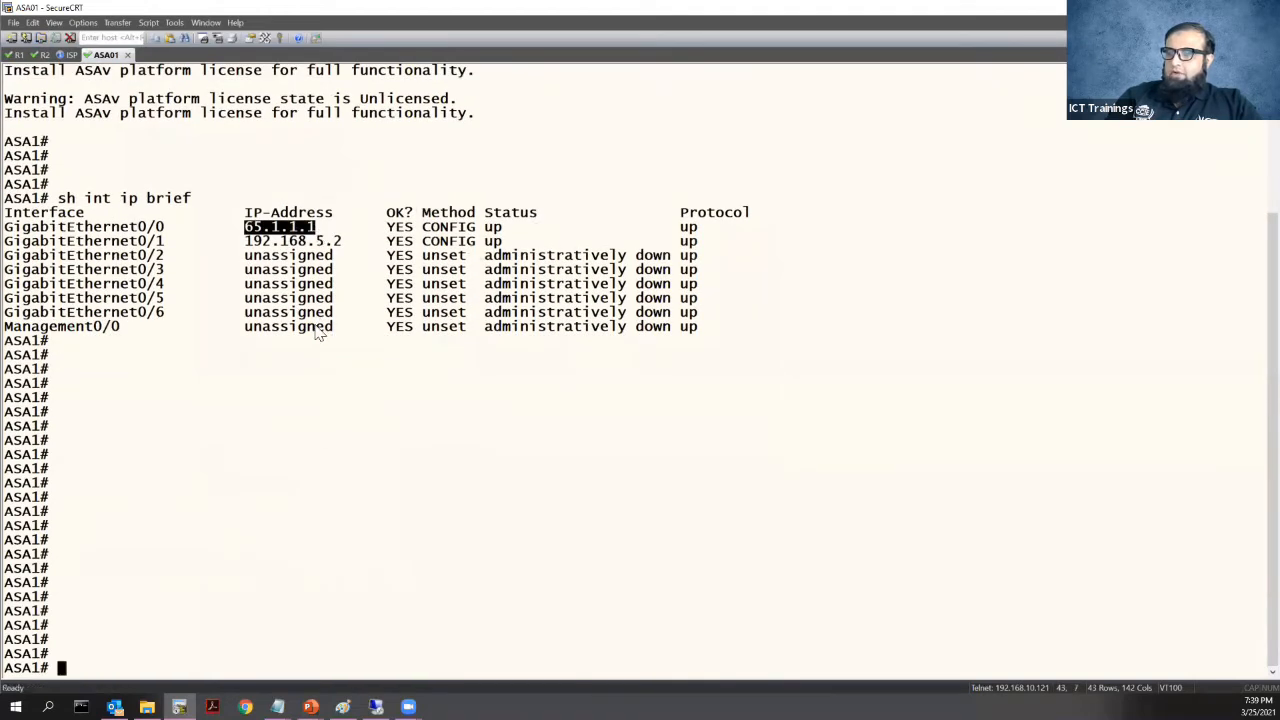
left_click(320, 443)
Ping 61.1.1.1 from the ASA and confirm 100% success
type("ping 61.1.1.1")
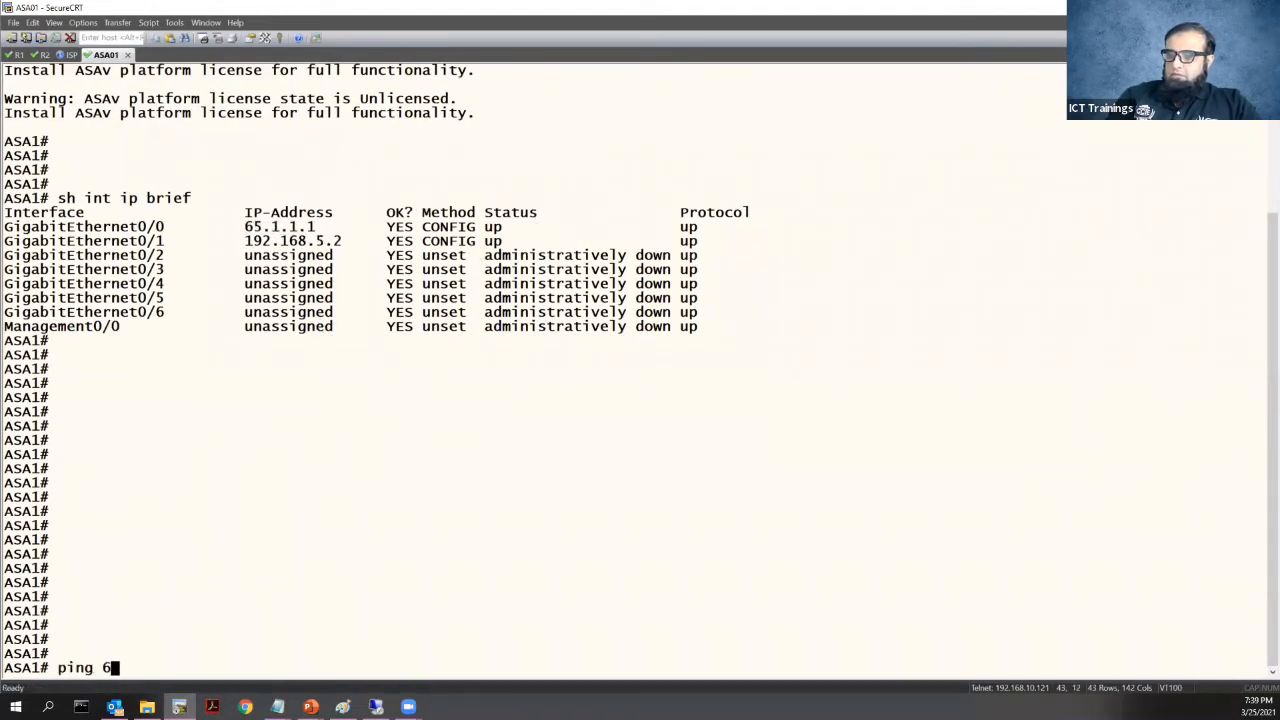
key("Return")
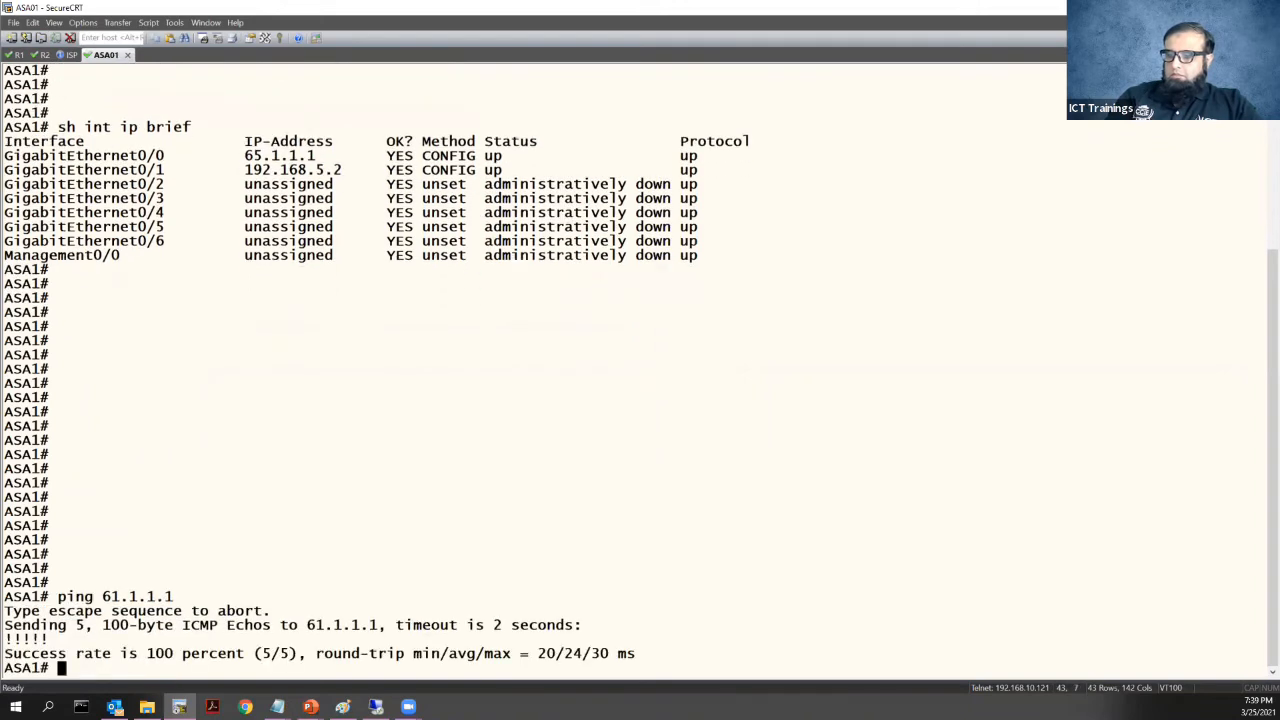
key("Return")
key("Return")
key("Return")
left_click_drag(103, 553, 173, 553)
Change the duplicated isakmp key line's peer to 65.1.1.1 and extend its pre-shared key for the ASA
mouse_move(277, 707)
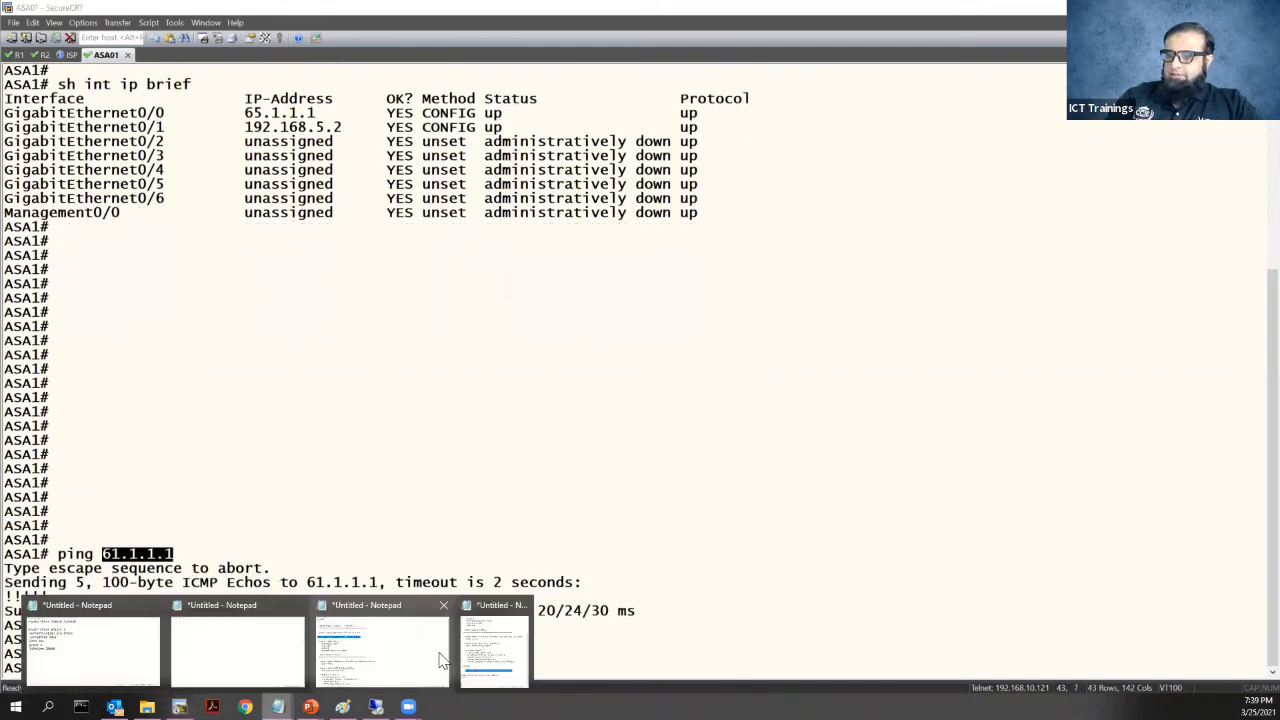
left_click(476, 668)
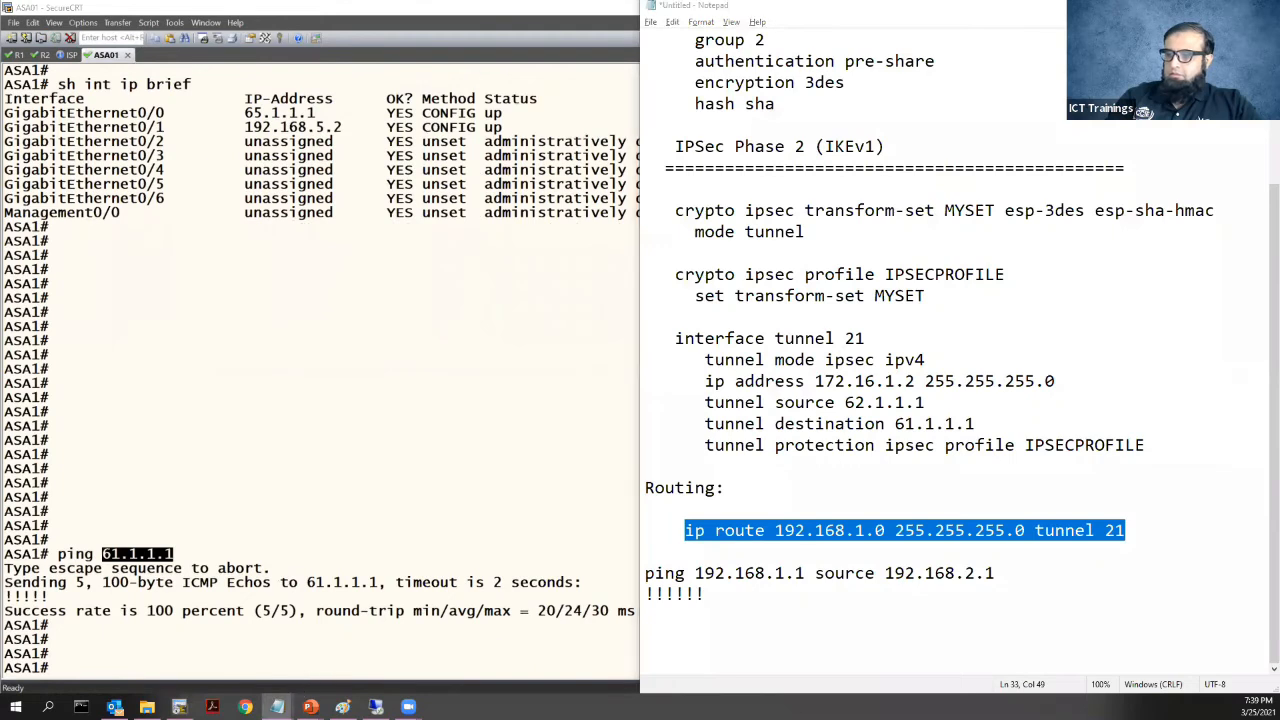
left_click(345, 645)
left_click_drag(425, 210, 345, 210)
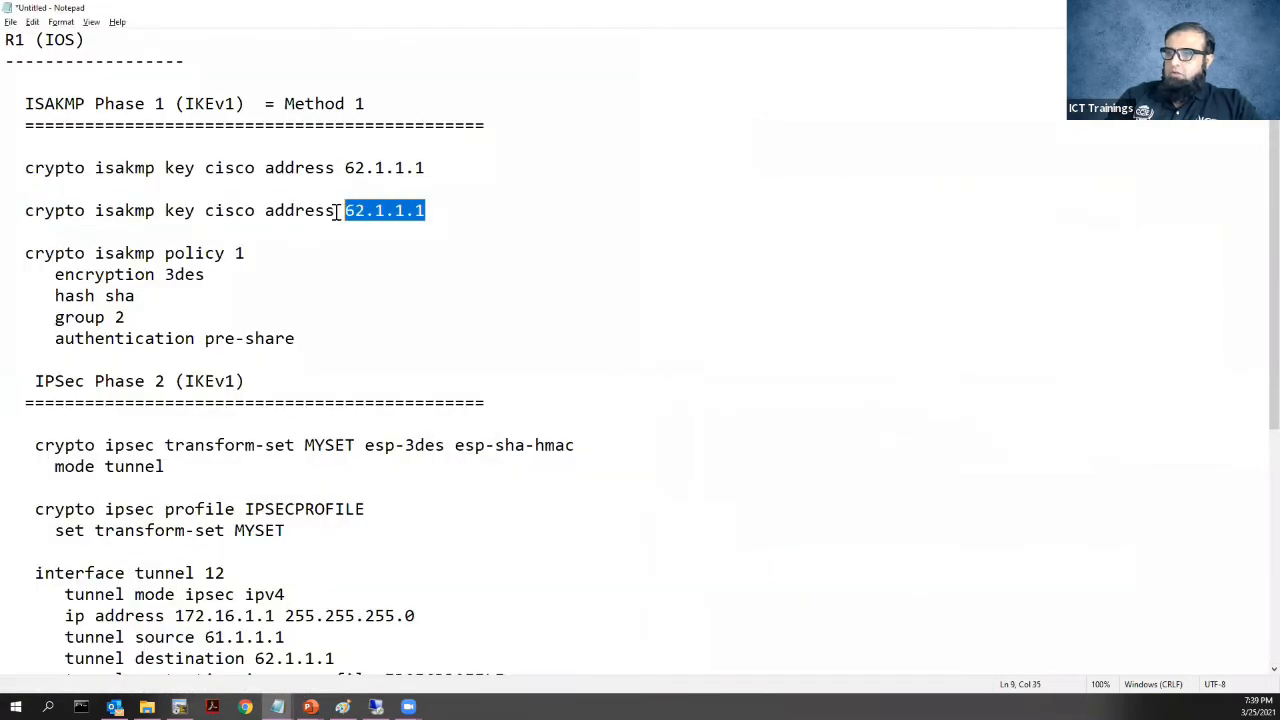
type("65.1.1.1")
left_click(255, 210)
type("asa")
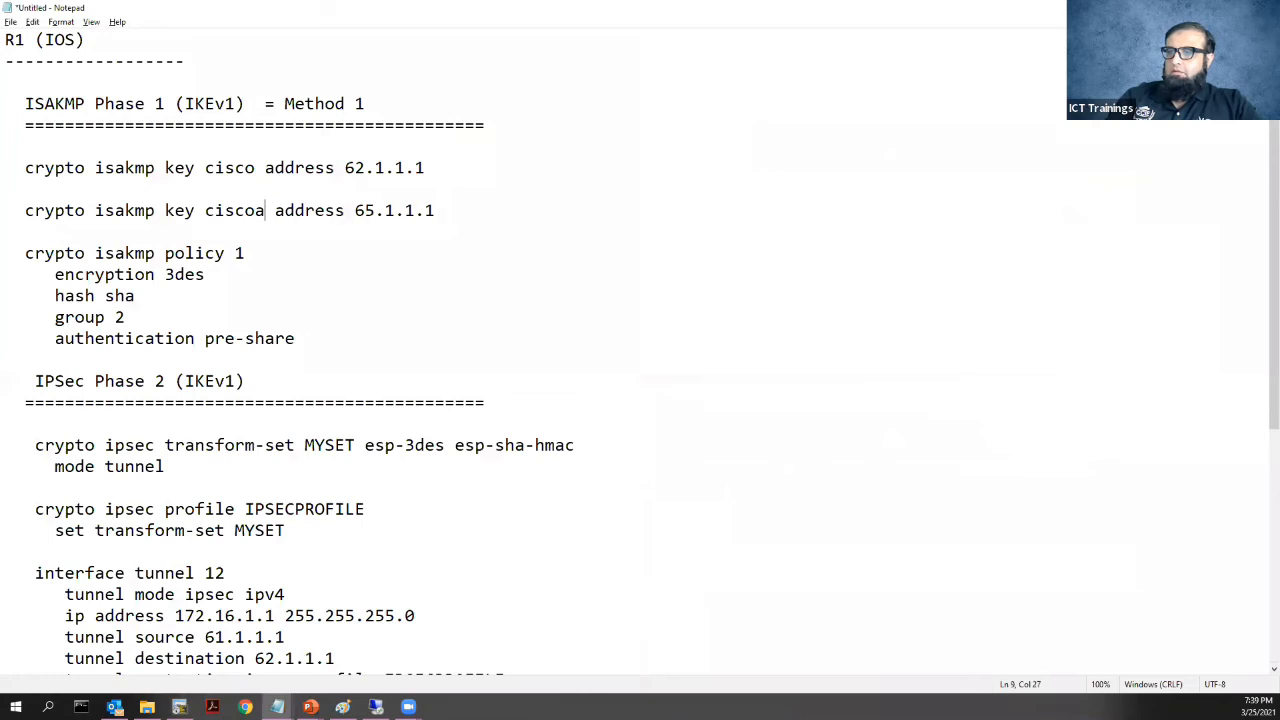
double_click(230, 210)
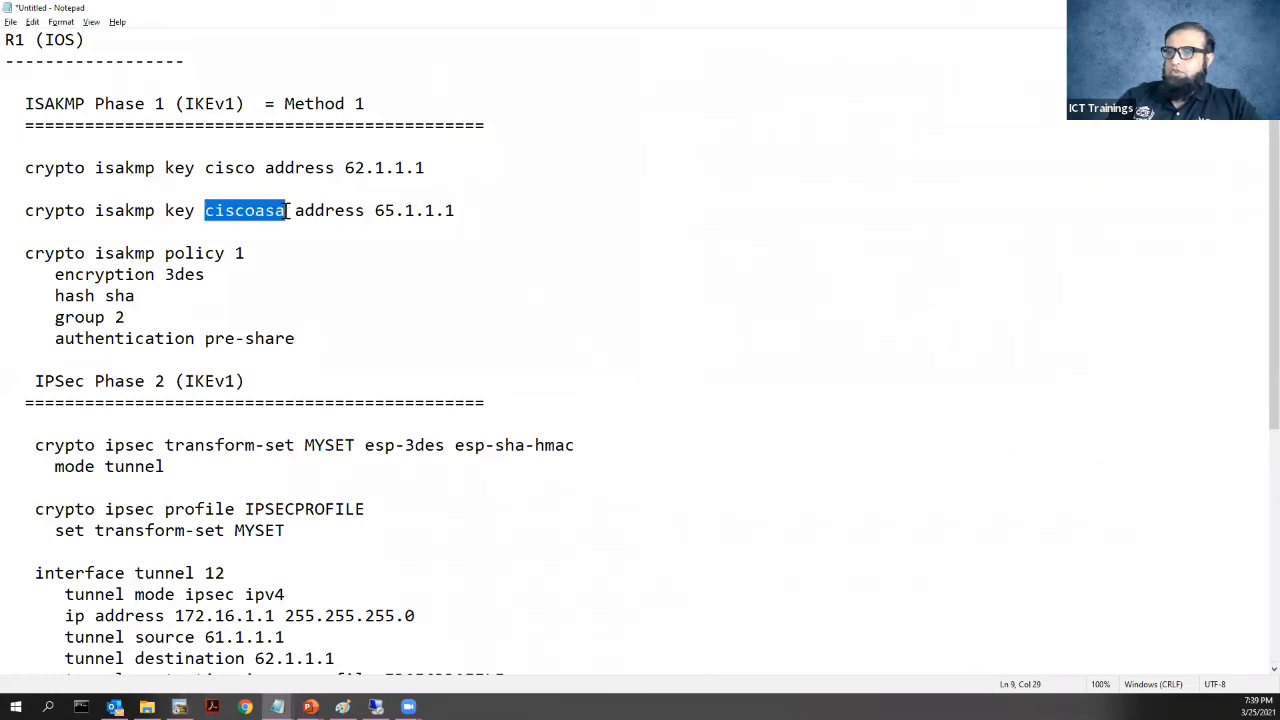
Review the isakmp policy 1 block and the esp-3des esp-sha-hmac transform set
left_click_drag(46, 233, 307, 353)
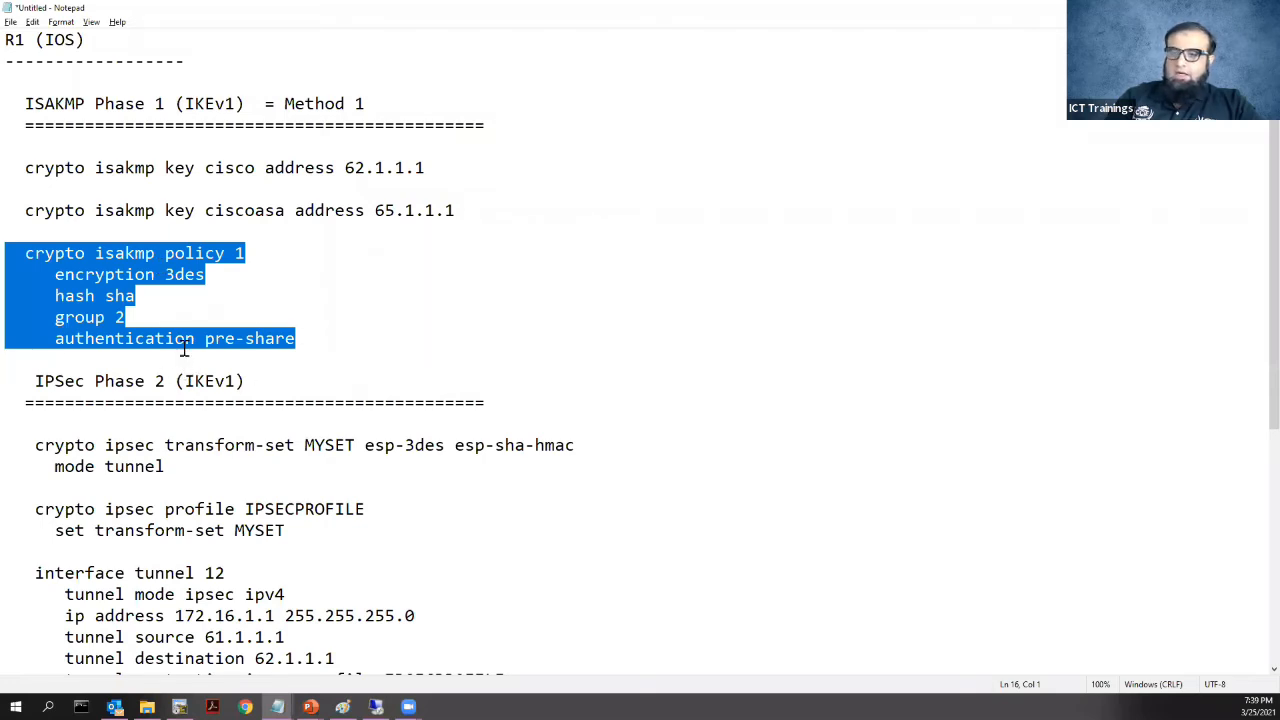
left_click_drag(57, 276, 10, 247)
left_click(318, 334)
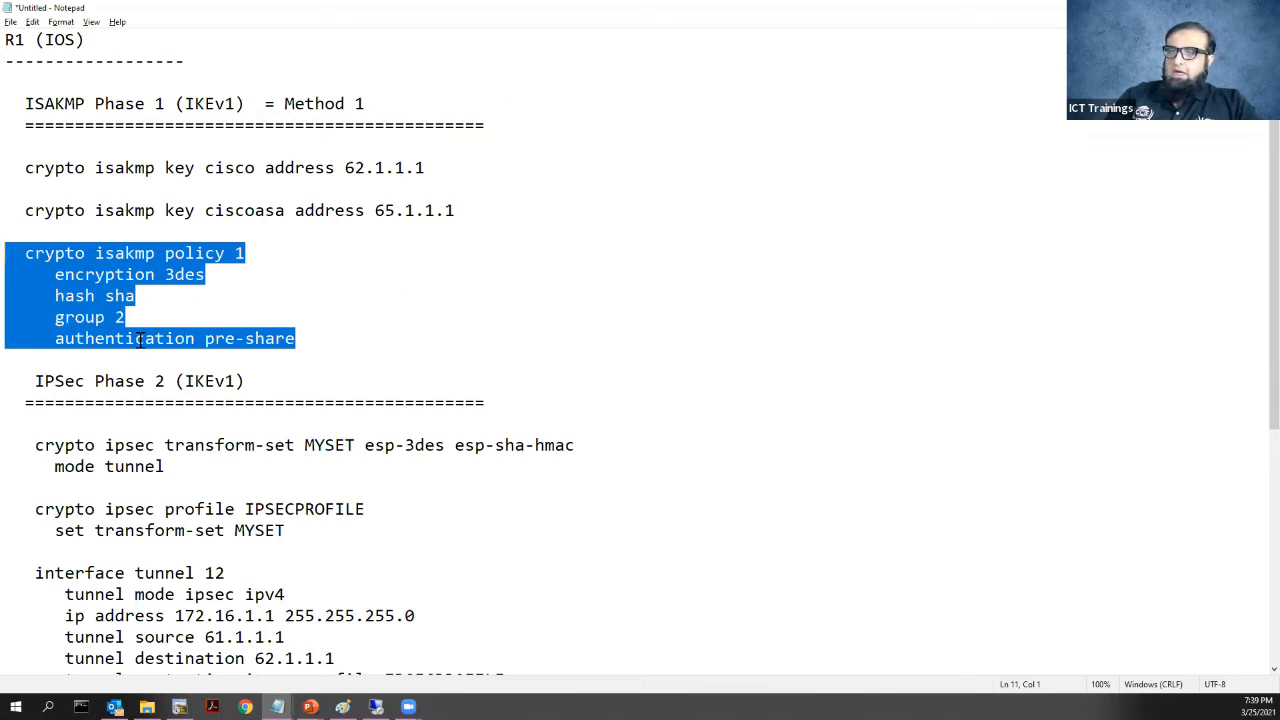
left_click_drag(165, 466, 36, 445)
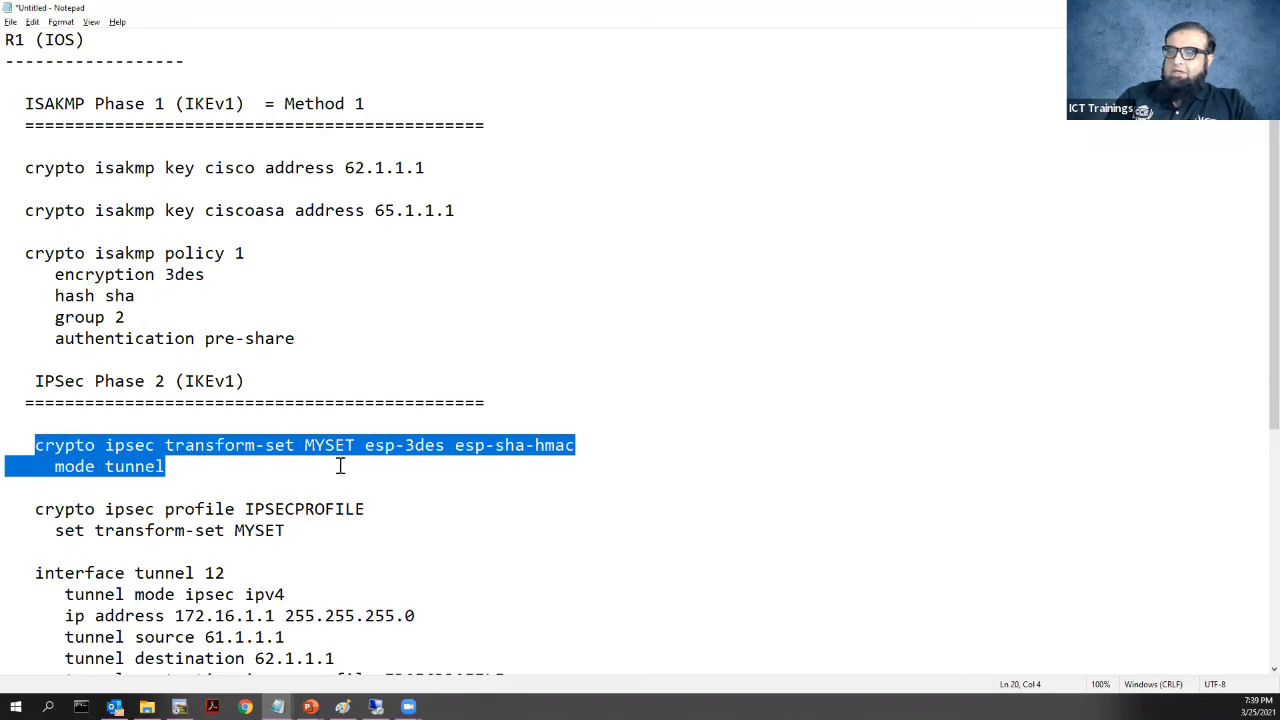
left_click_drag(366, 447, 588, 448)
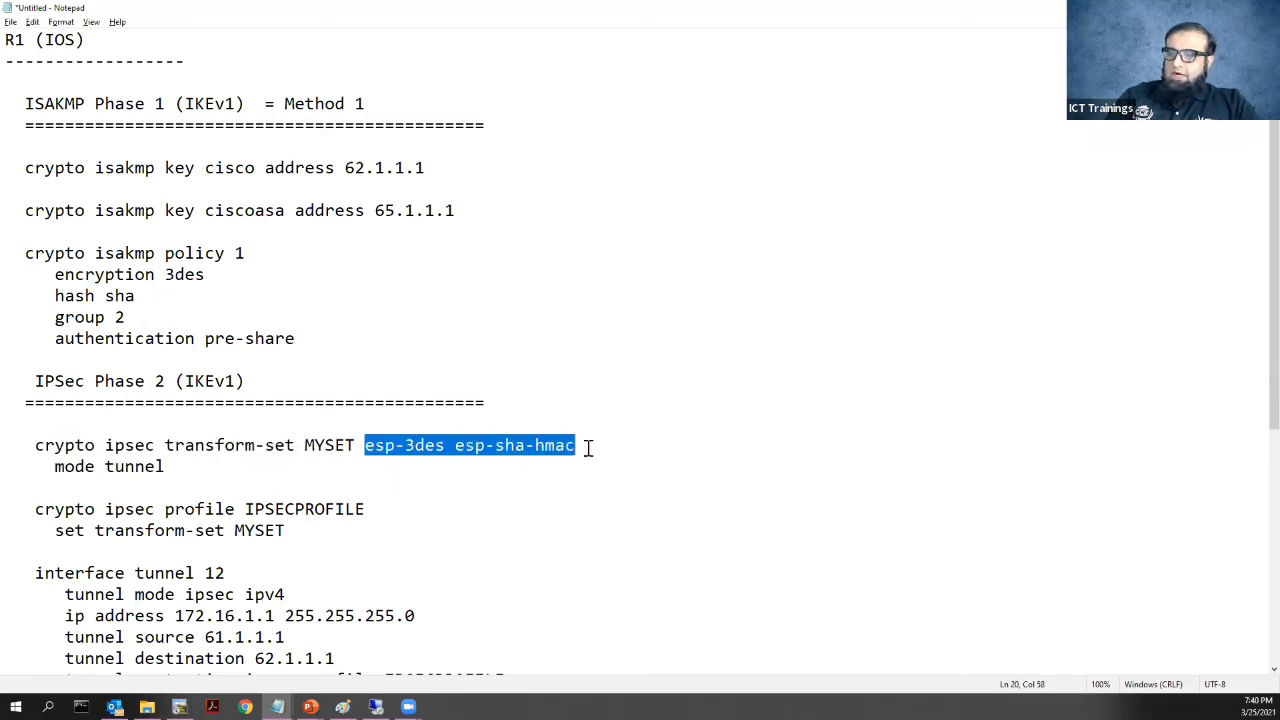
left_click(174, 472)
left_click_drag(160, 467, 33, 445)
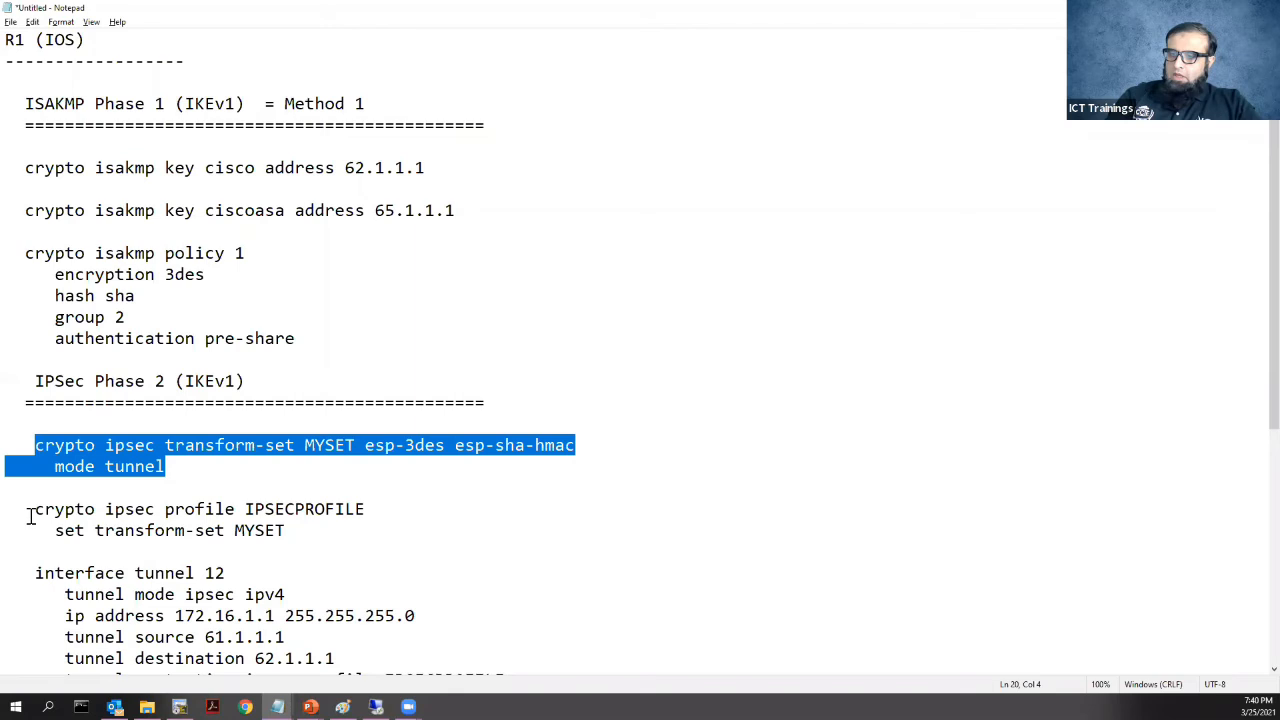
Trace the MYSET reference in the IPSECPROFILE profile and select the interface tunnel 12 block
left_click_drag(27, 514, 368, 512)
left_click_drag(290, 531, 229, 531)
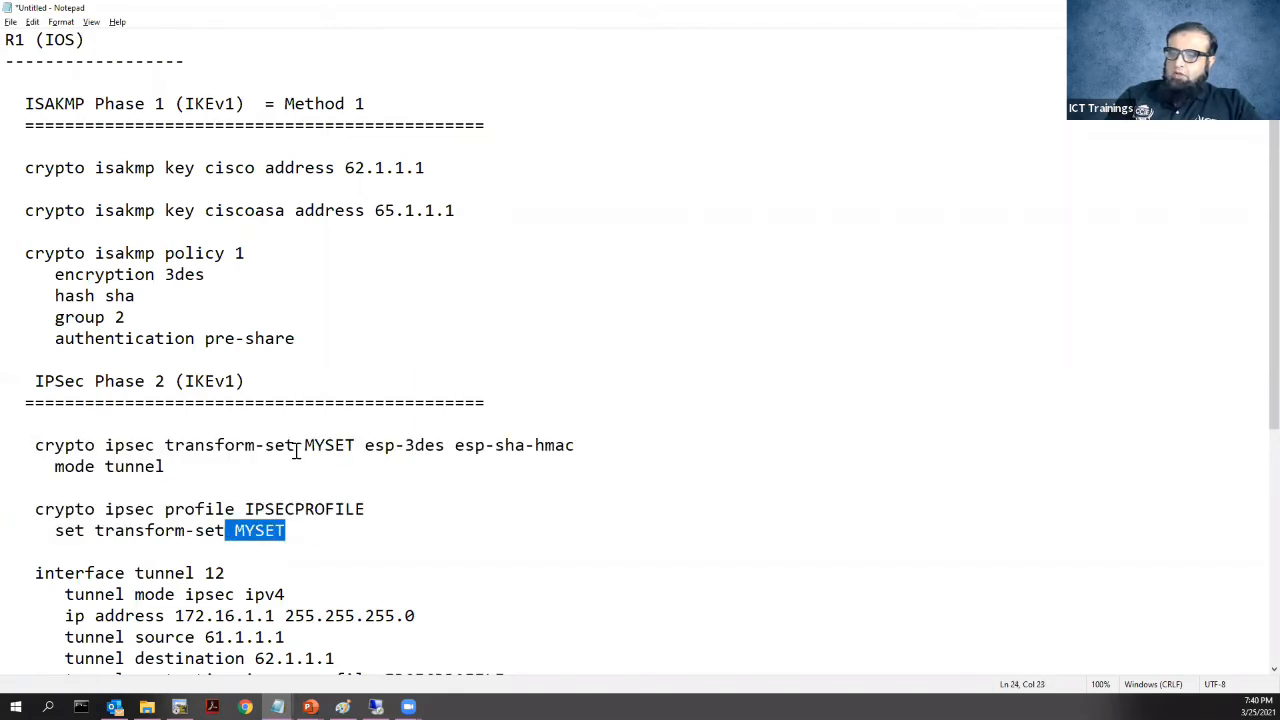
left_click_drag(301, 447, 364, 450)
mouse_move(247, 512)
left_mouse_down()
mouse_move(374, 506)
mouse_move(240, 503)
left_mouse_up()
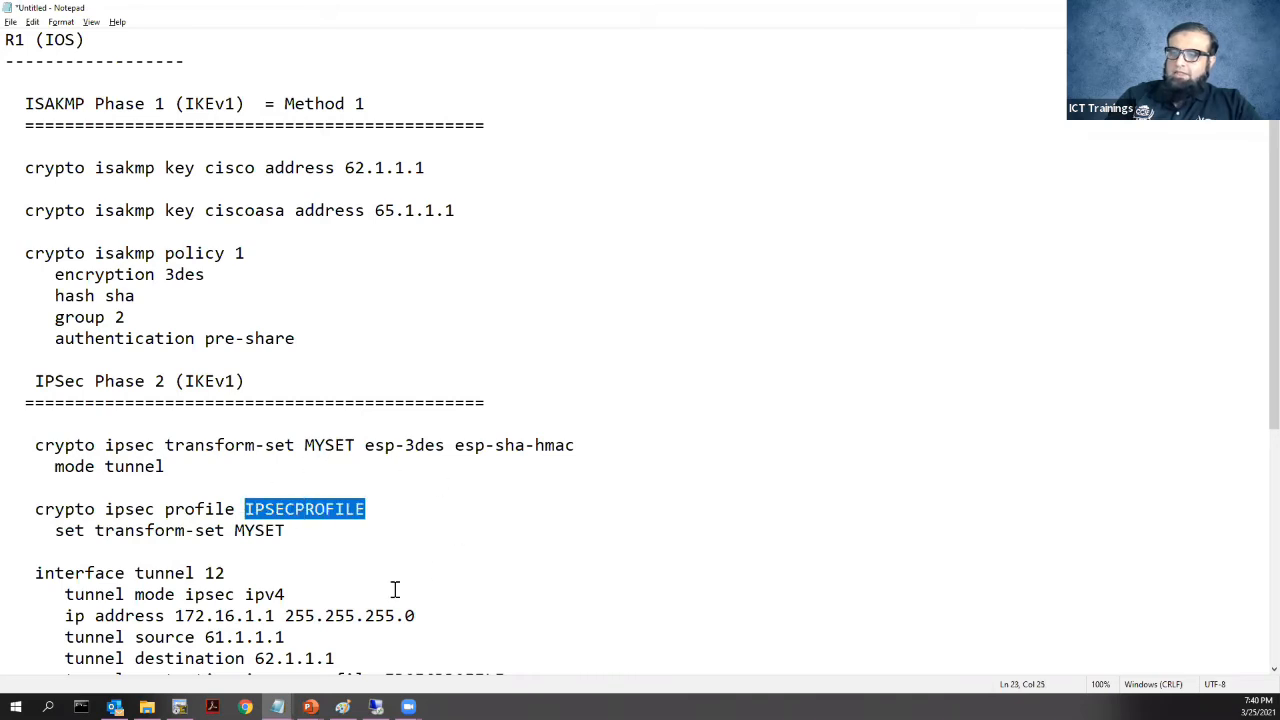
scroll(352, 501, "down", 1)
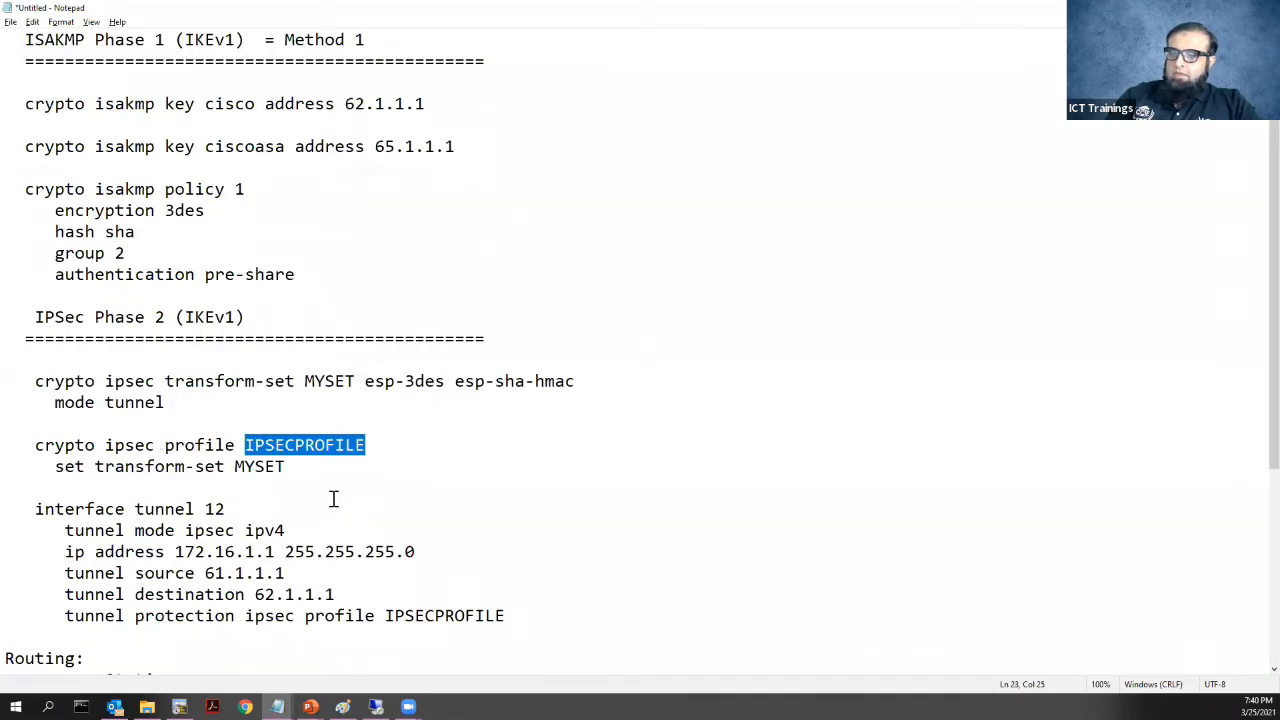
left_click_drag(37, 506, 527, 613)
key("ctrl+c")
Paste a second copy of the interface tunnel block below tunnel 12
left_click(522, 615)
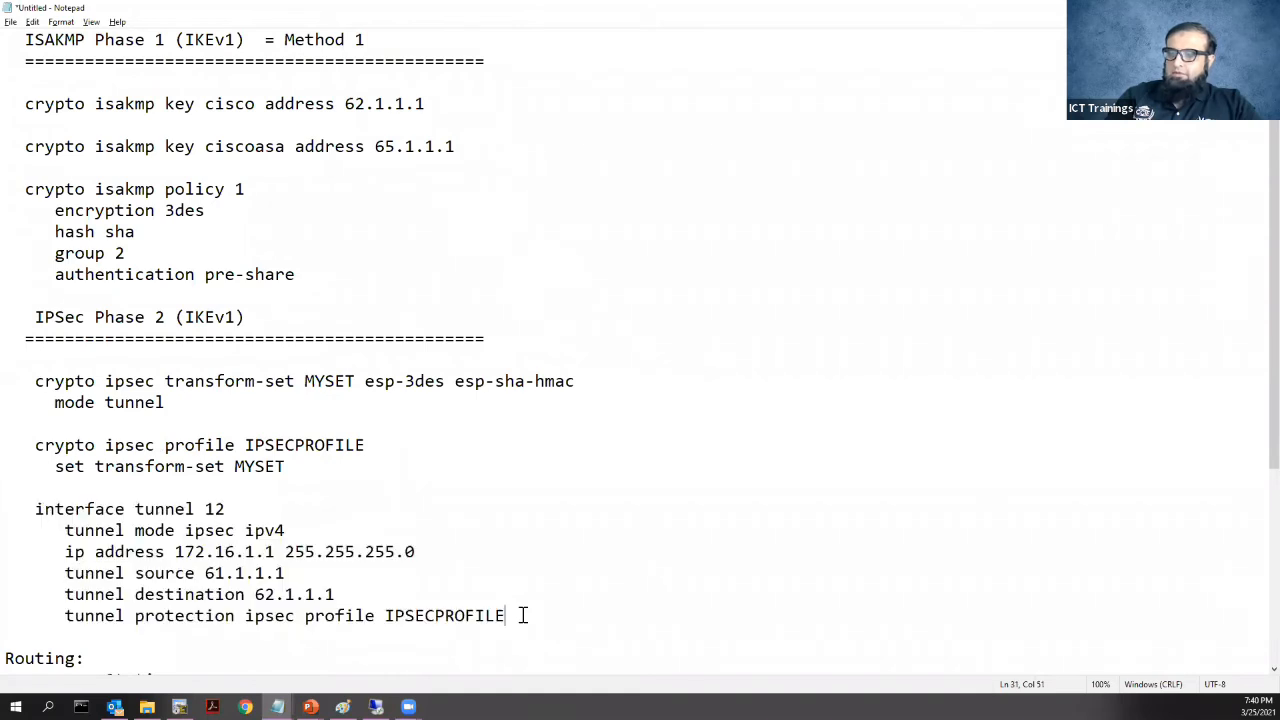
key("Return")
key("Return")
key("BackSpace")
key("BackSpace")
key("ctrl+v")
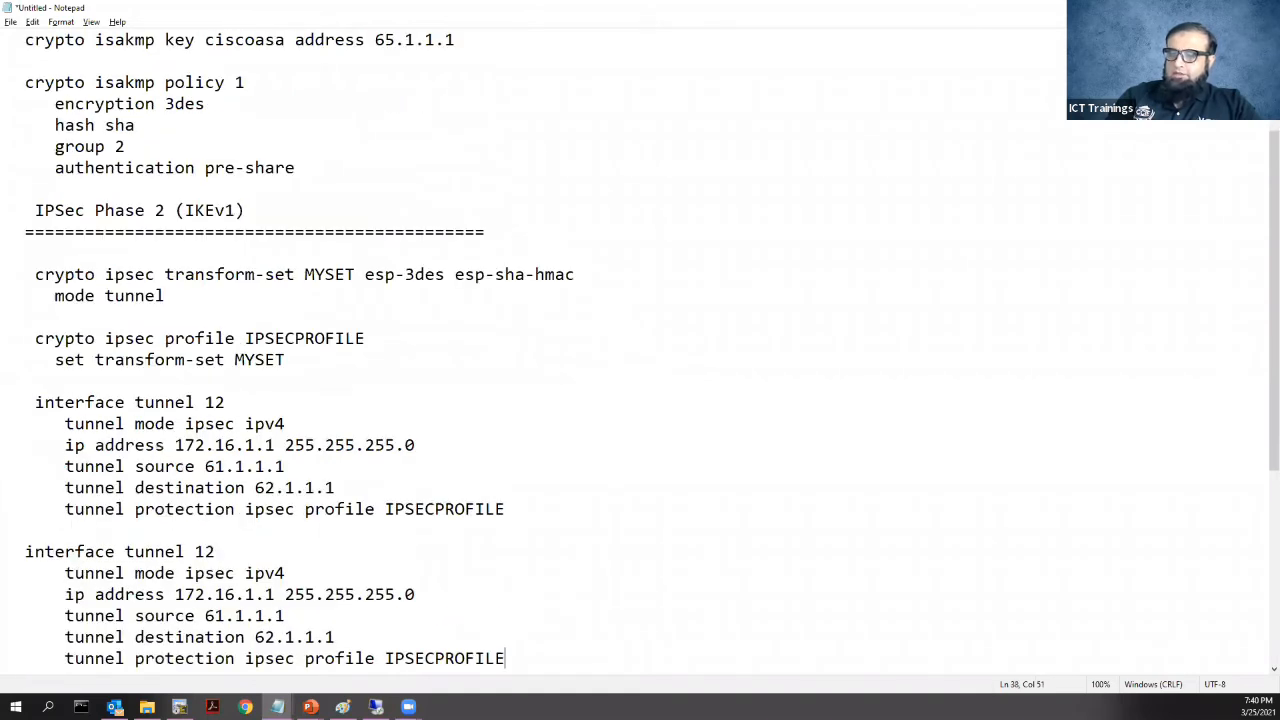
key("Return")
Edit the copy to interface tunnel 15, IP 172.16.5.1, source 61.1.1.1, destination 65.1.1.1
left_click(276, 525)
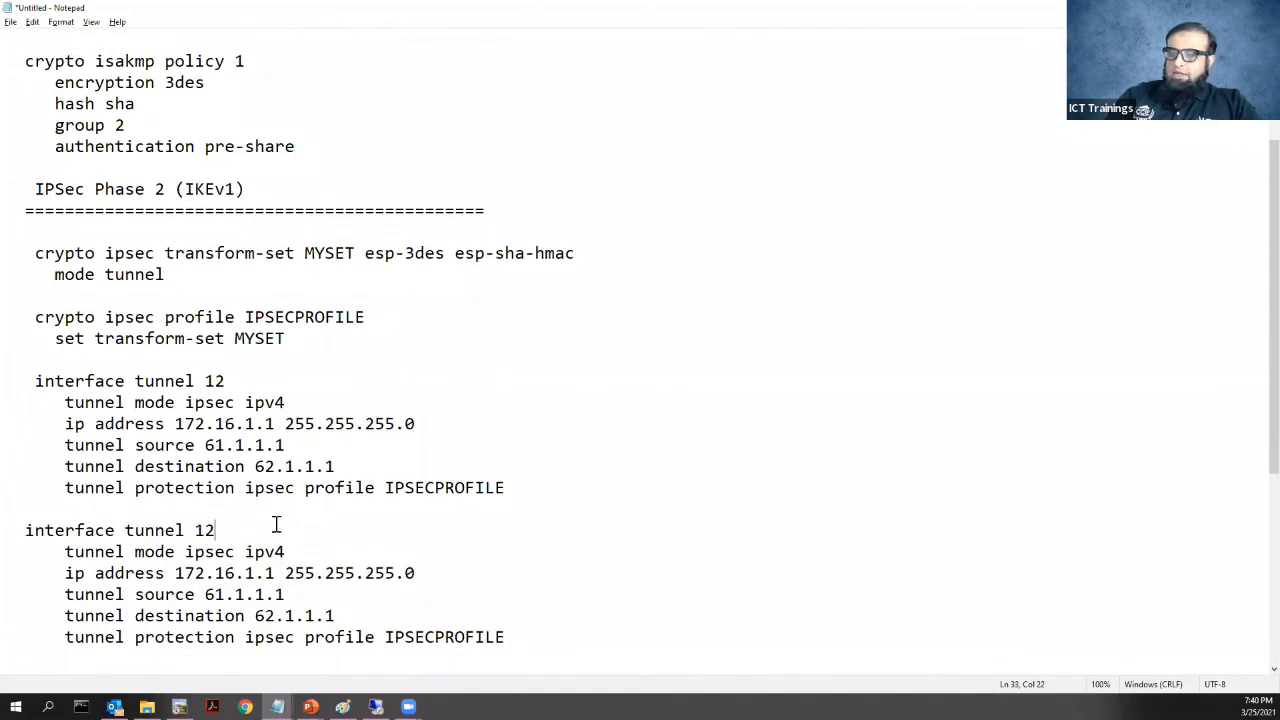
key("BackSpace")
type("5")
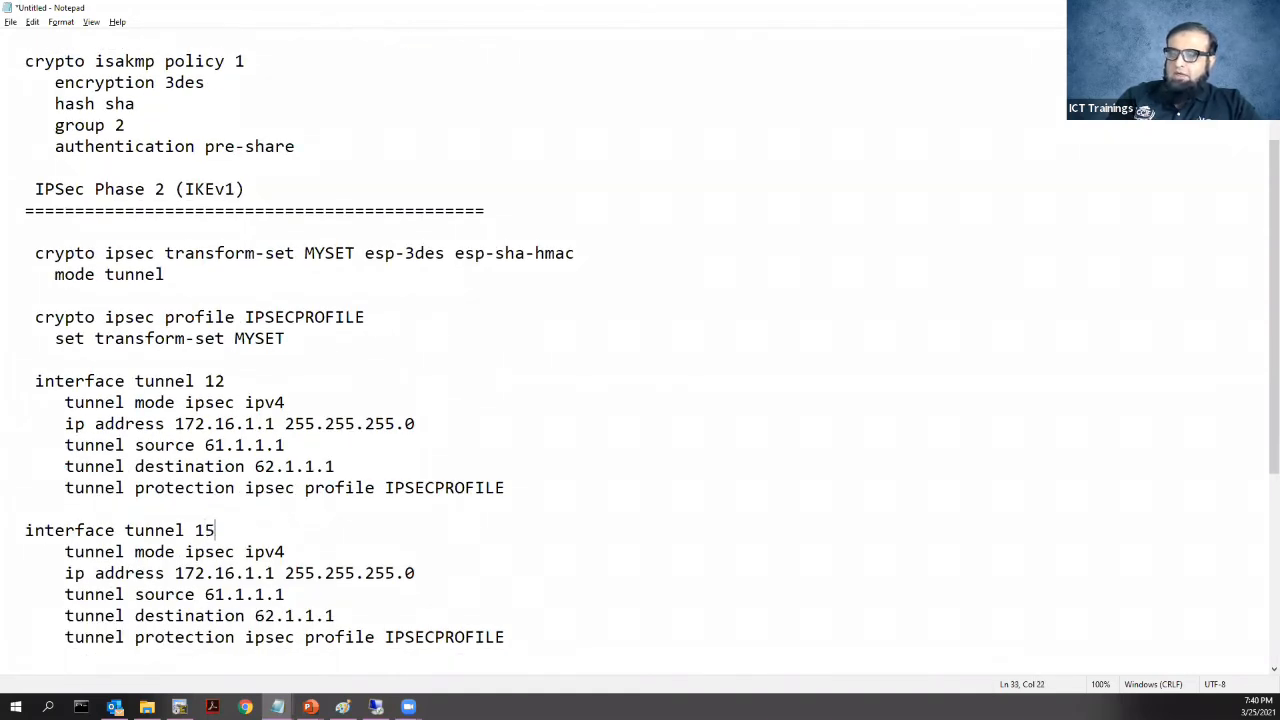
left_click(258, 573)
key("BackSpace")
type("5")
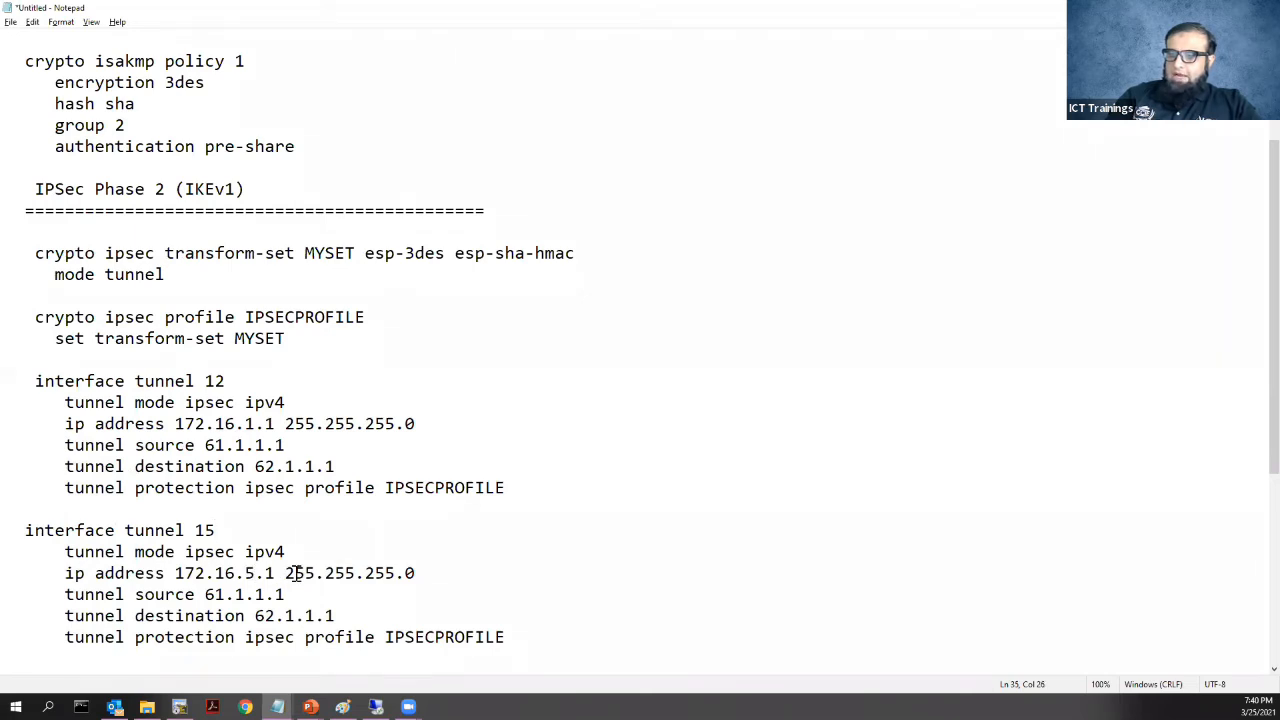
left_click_drag(299, 594, 197, 596)
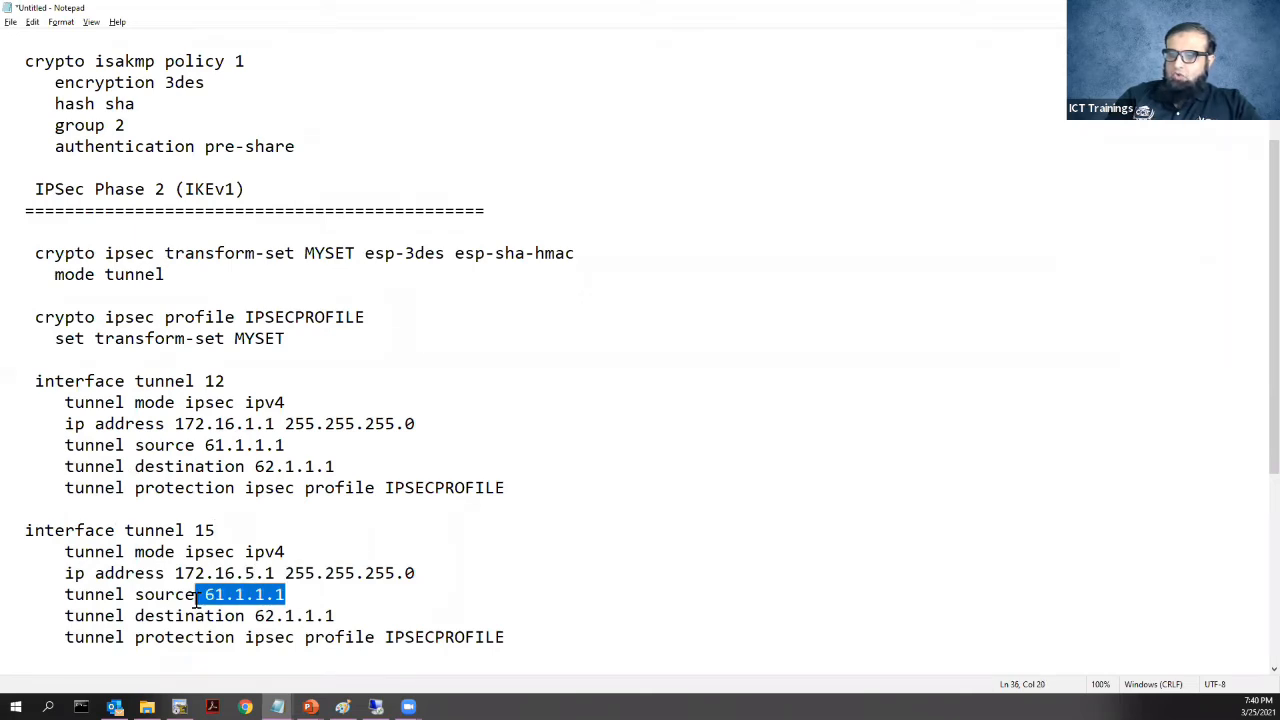
left_click_drag(336, 616, 254, 616)
type("6")
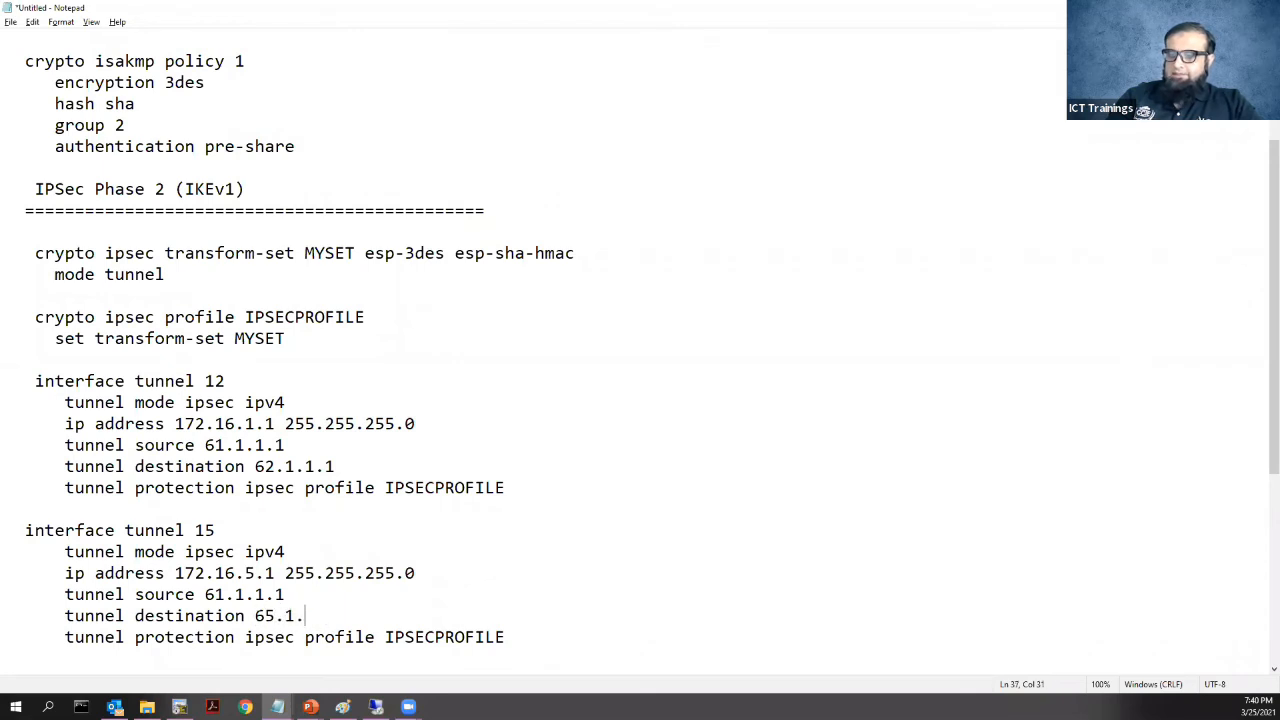
left_click_drag(120, 508, 549, 631)
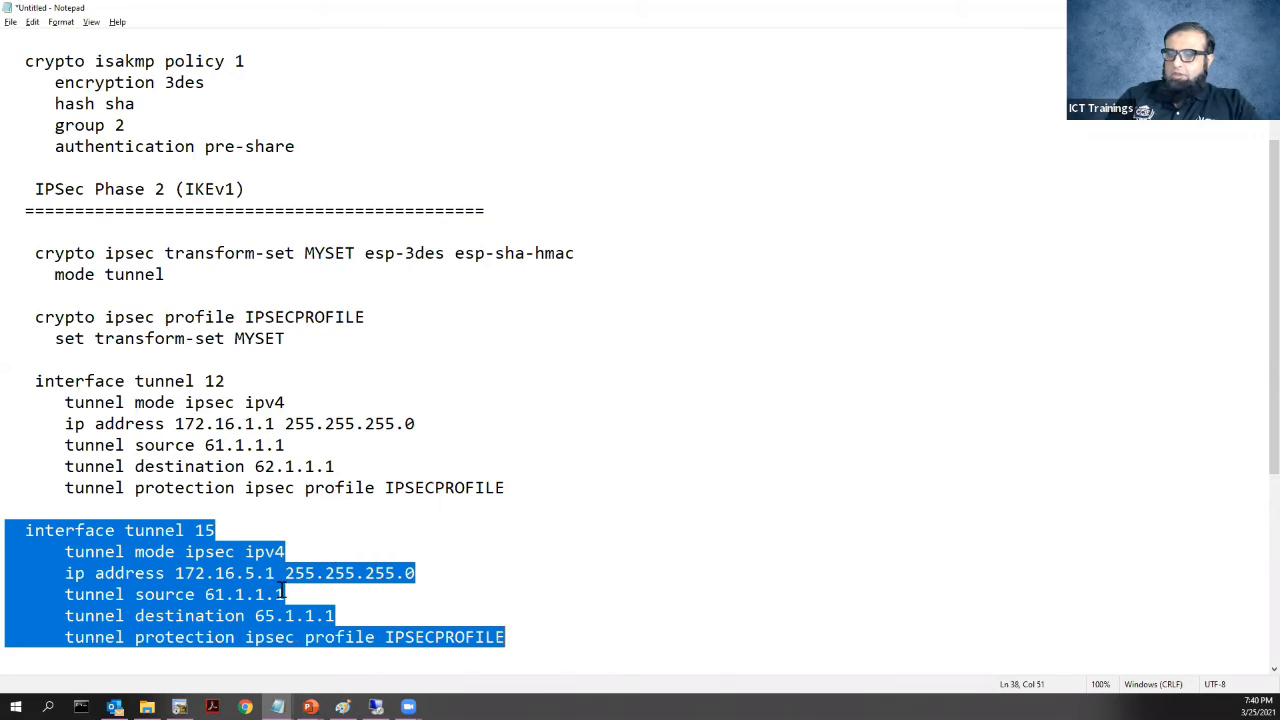
Review the policy and transform blocks, then copy the ASA's isakmp key line
left_click_drag(292, 340, 25, 248)
scroll(25, 248, "up", 1)
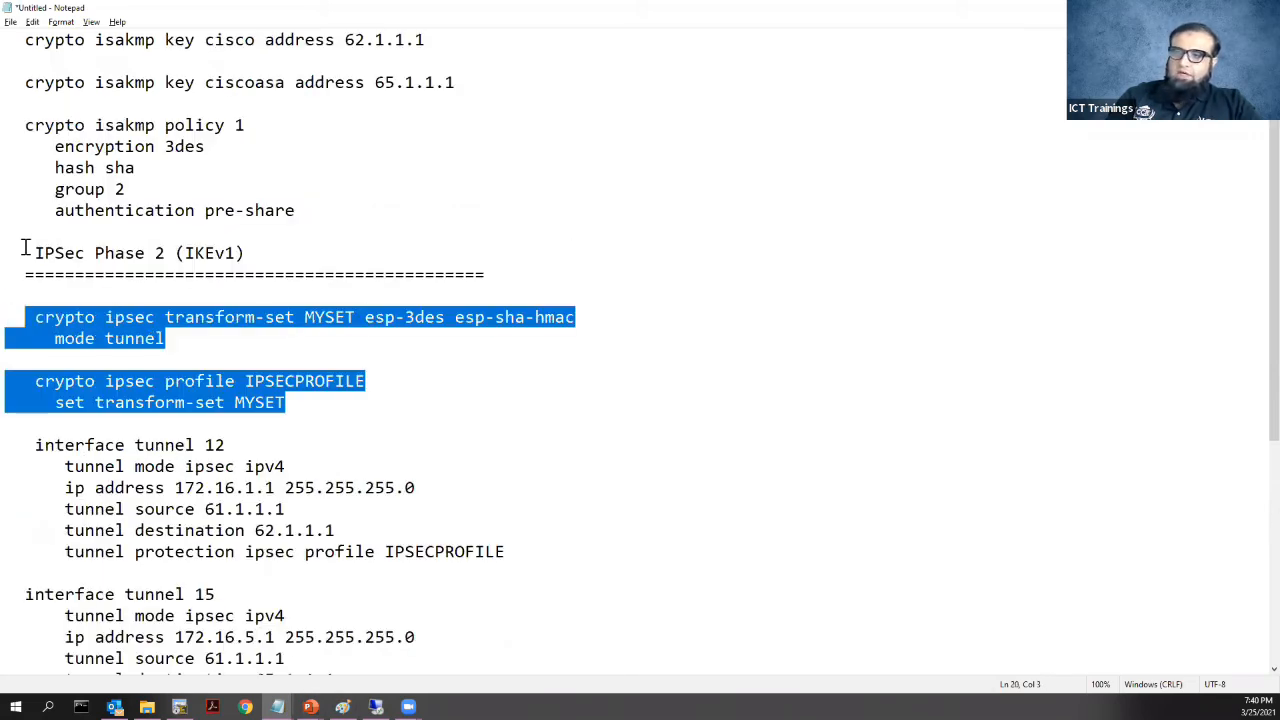
left_click_drag(18, 124, 392, 197)
left_click_drag(456, 84, 8, 85)
key("super+c")
left_click(180, 707)
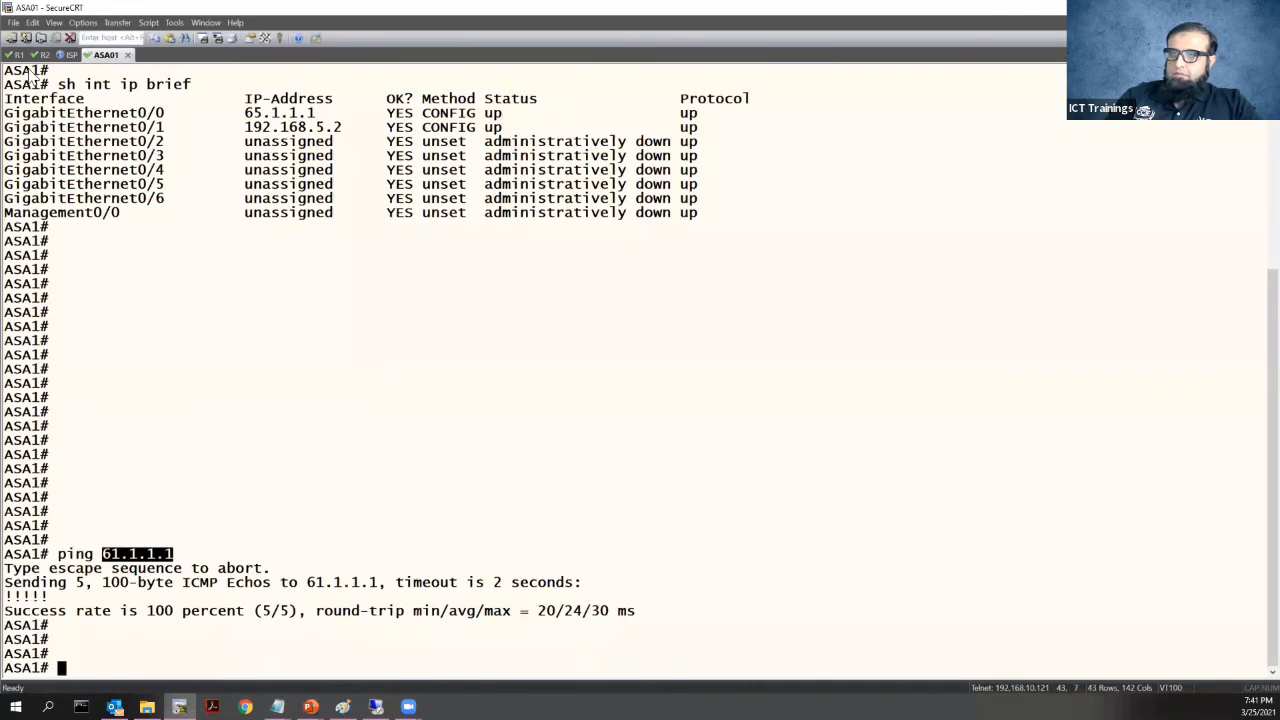
Enter config t on R1 and apply the isakmp key for 65.1.1.1
left_click(15, 57)
type("config t")
key("Return")
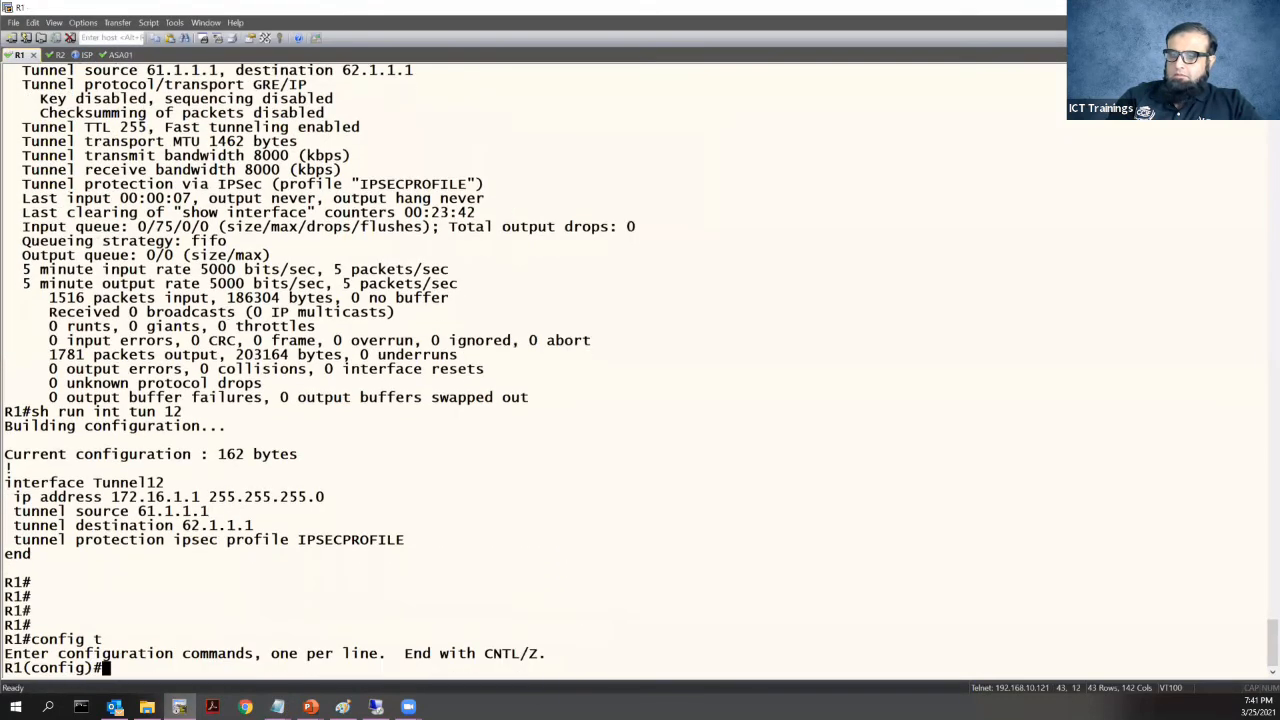
right_click(118, 197)
key("Return")
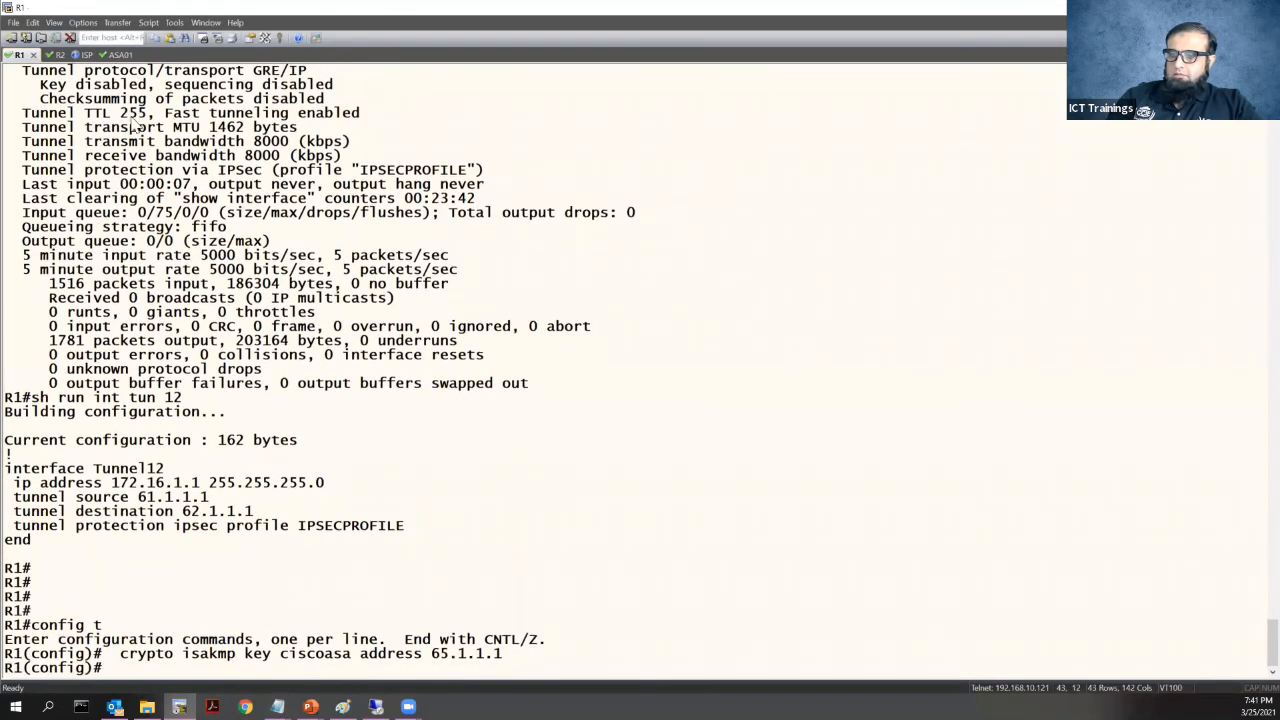
Paste the interface tunnel 15 block into R1 and exit interface configuration
key("alt+Tab")
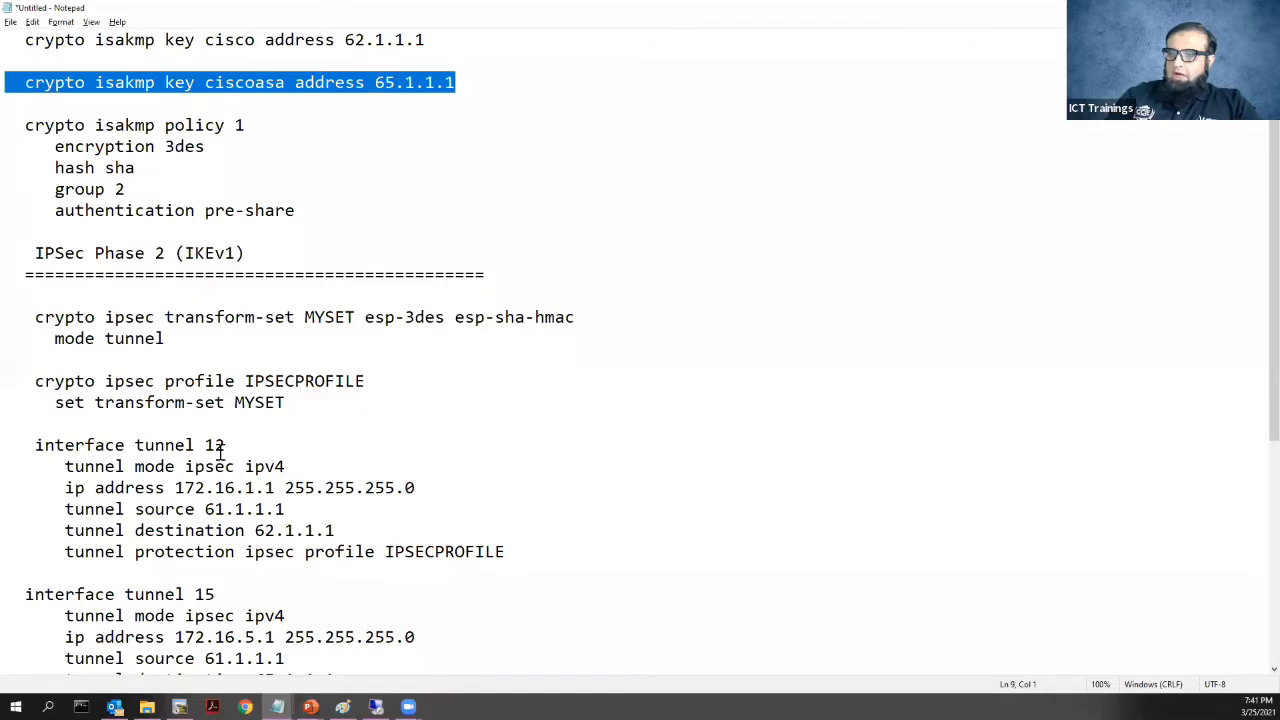
scroll(200, 455, "down", 2)
left_click_drag(140, 444, 609, 573)
key("super+c")
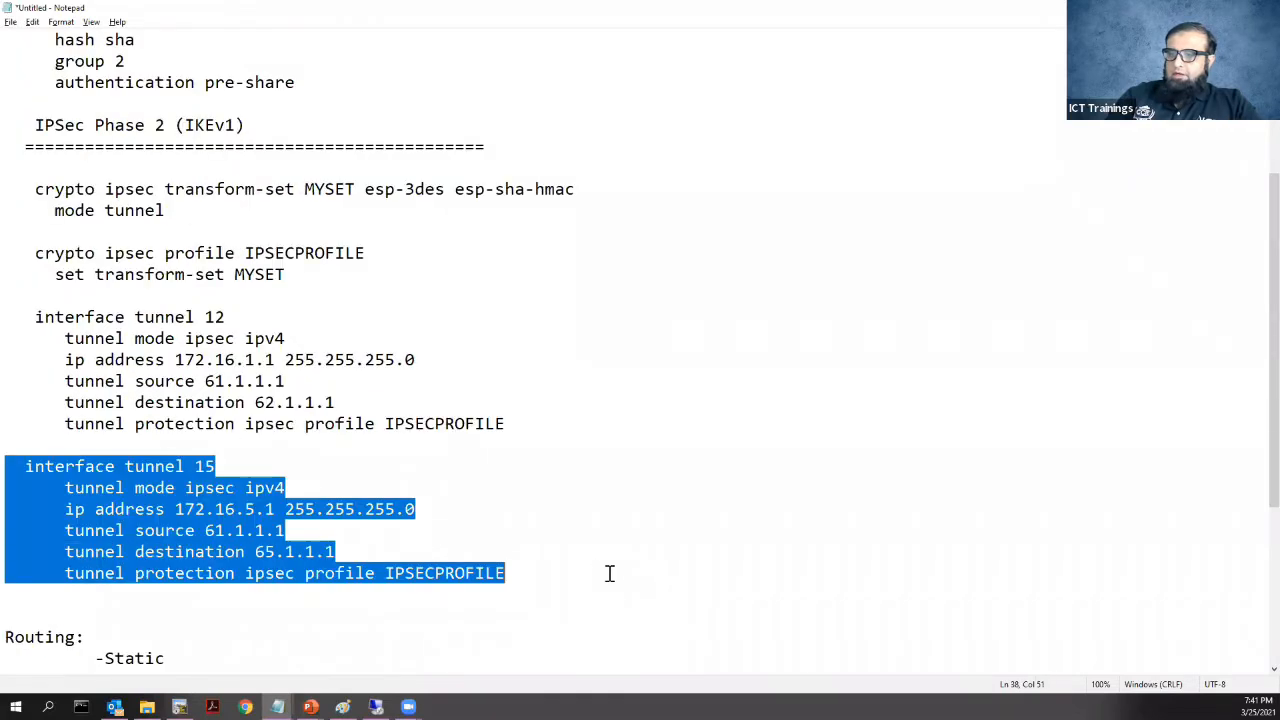
key("alt+Tab")
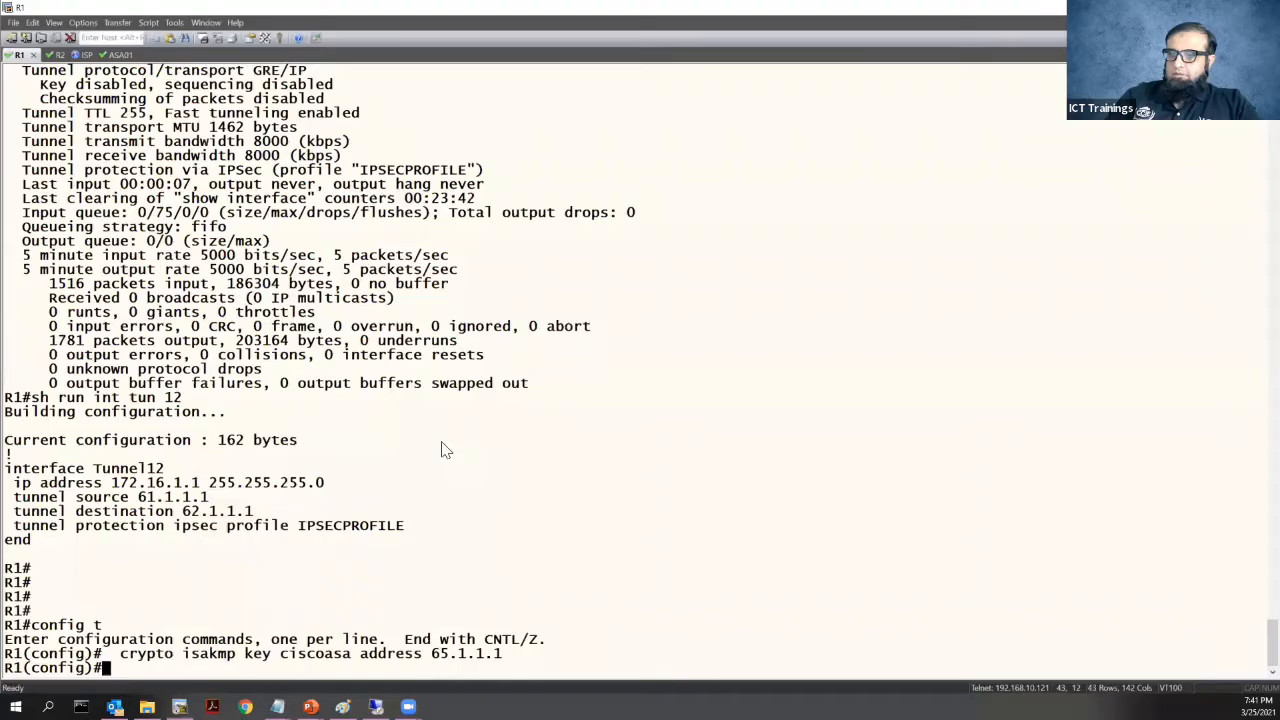
right_click(442, 443)
key("Return")
type("exit")
key("Return")
Check on the ASA01 session that its inside address is 192.168.5.2
key("alt+Tab")
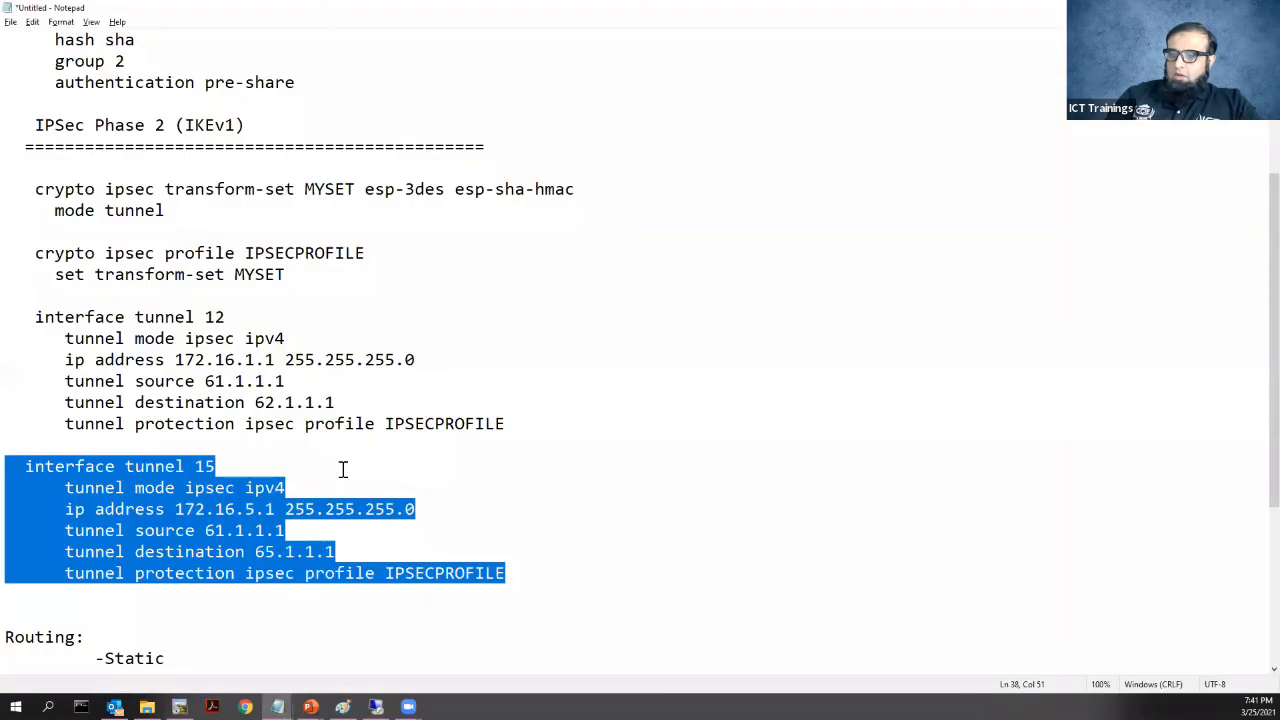
scroll(343, 466, "down", 4)
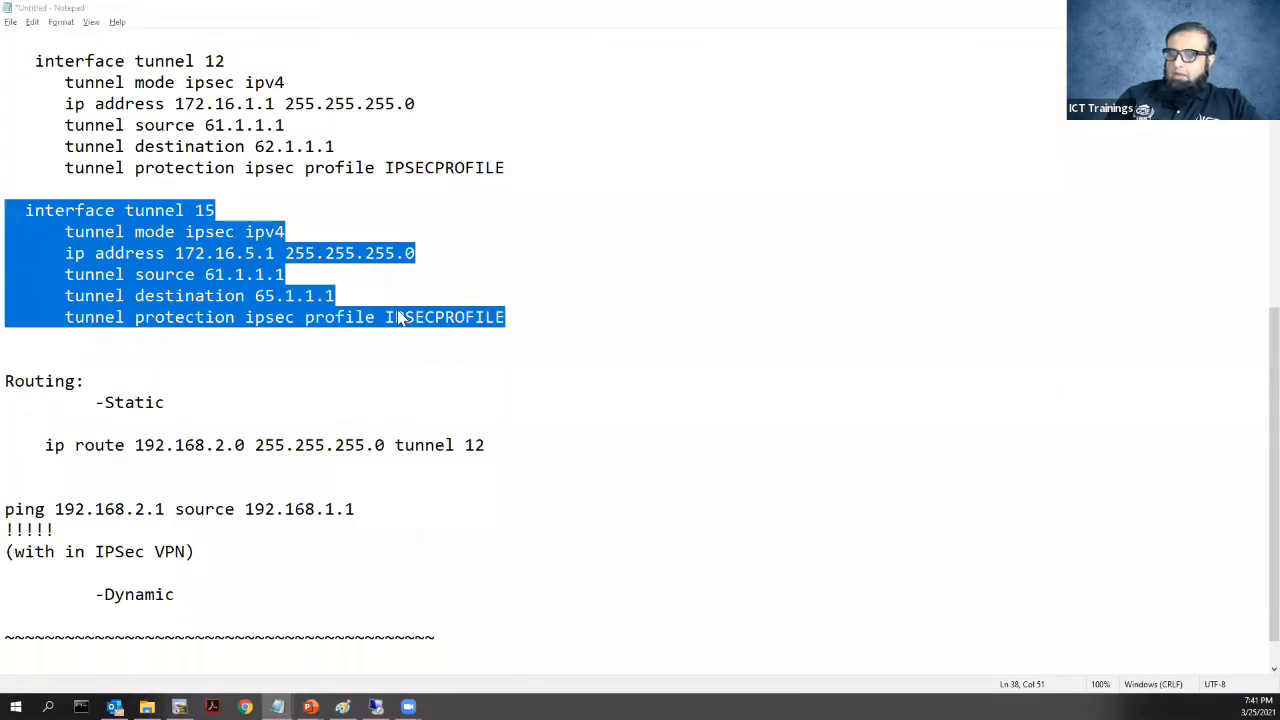
key("alt+Tab")
left_click(115, 56)
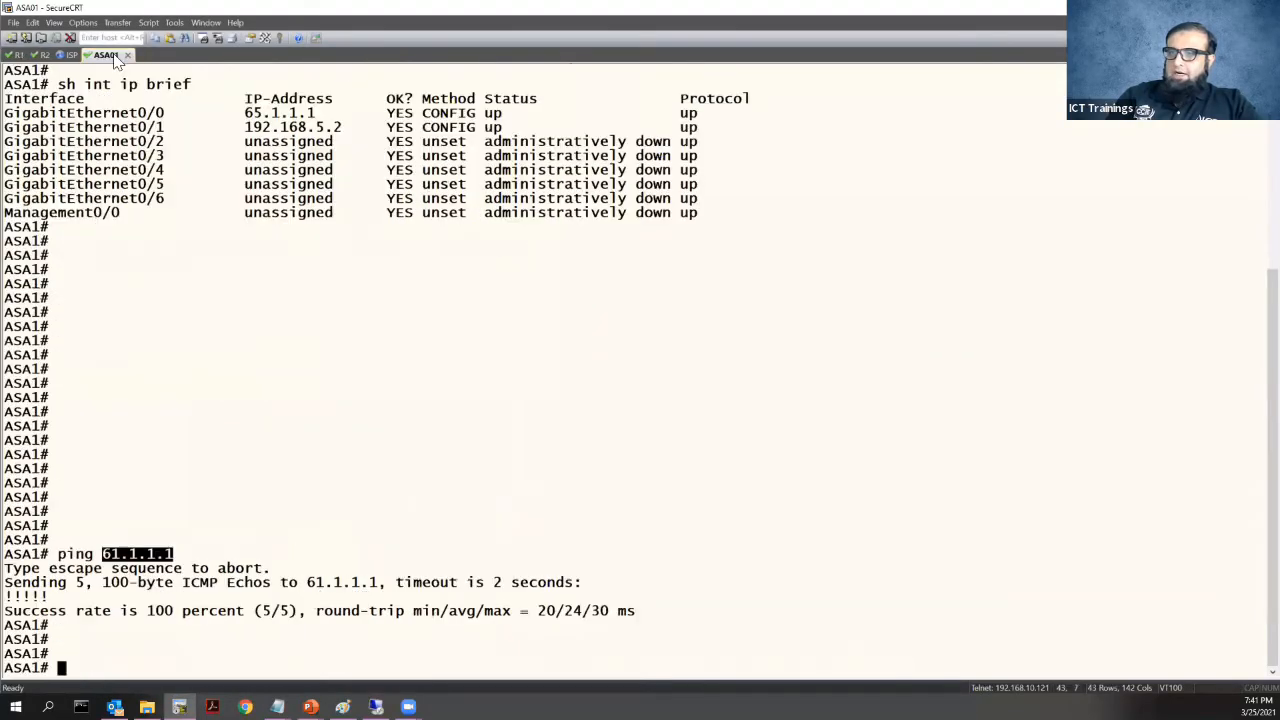
left_click_drag(245, 127, 343, 128)
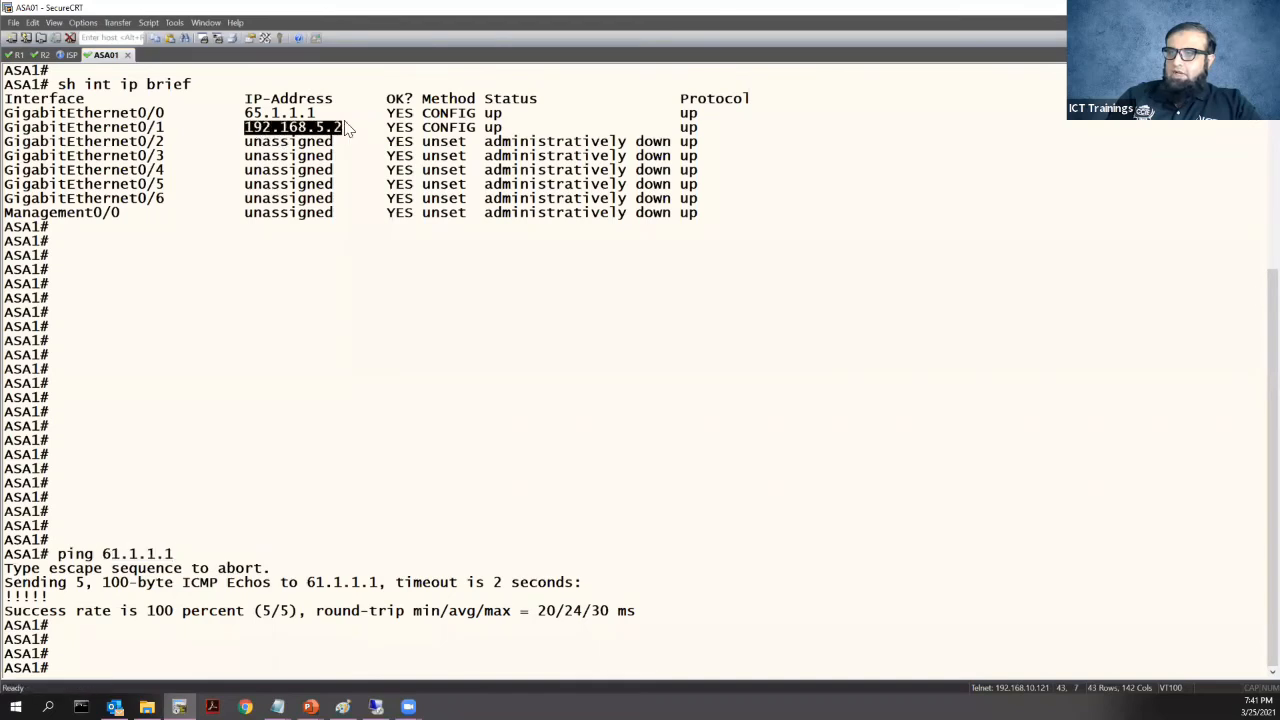
Return to R1 and select the tunnel 12 static route line in Notepad
left_click(18, 55)
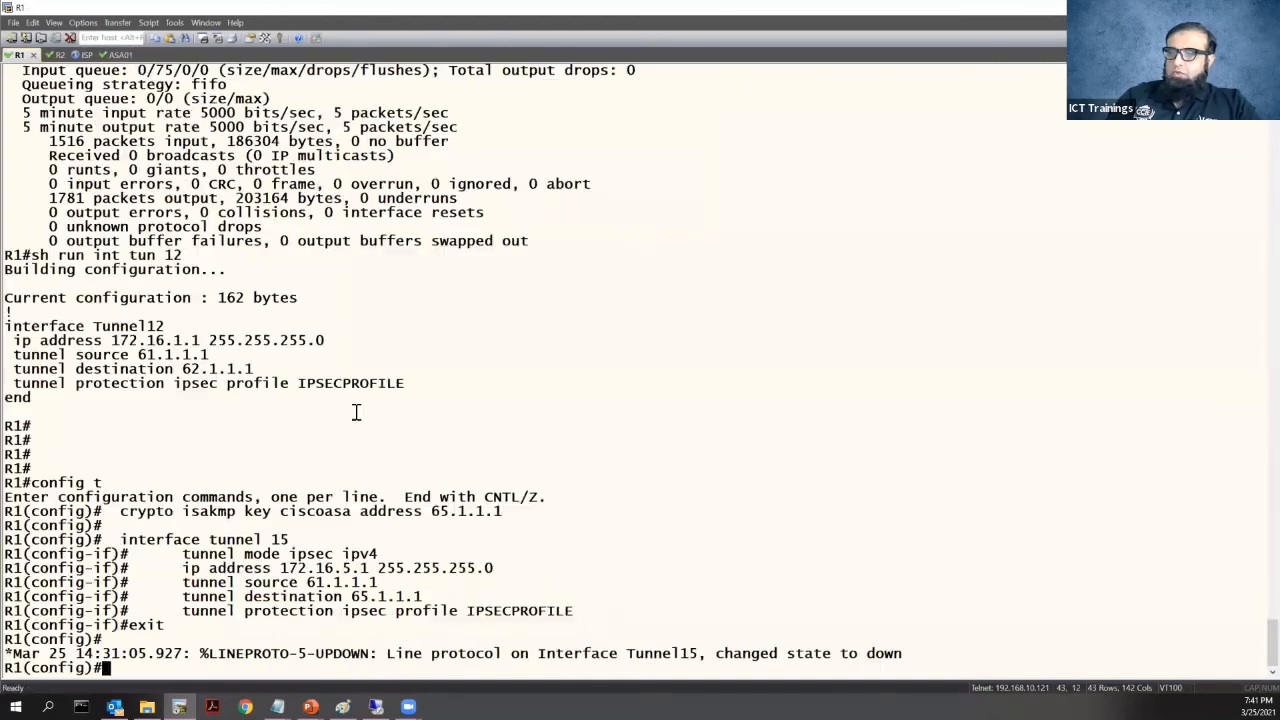
key("alt+Tab")
left_click_drag(46, 448, 559, 436)
key("ctrl+c")
Add route 192.168.5.0 255.255.255.0 via tunnel 15 in Notepad and apply it on R1
left_click(518, 445)
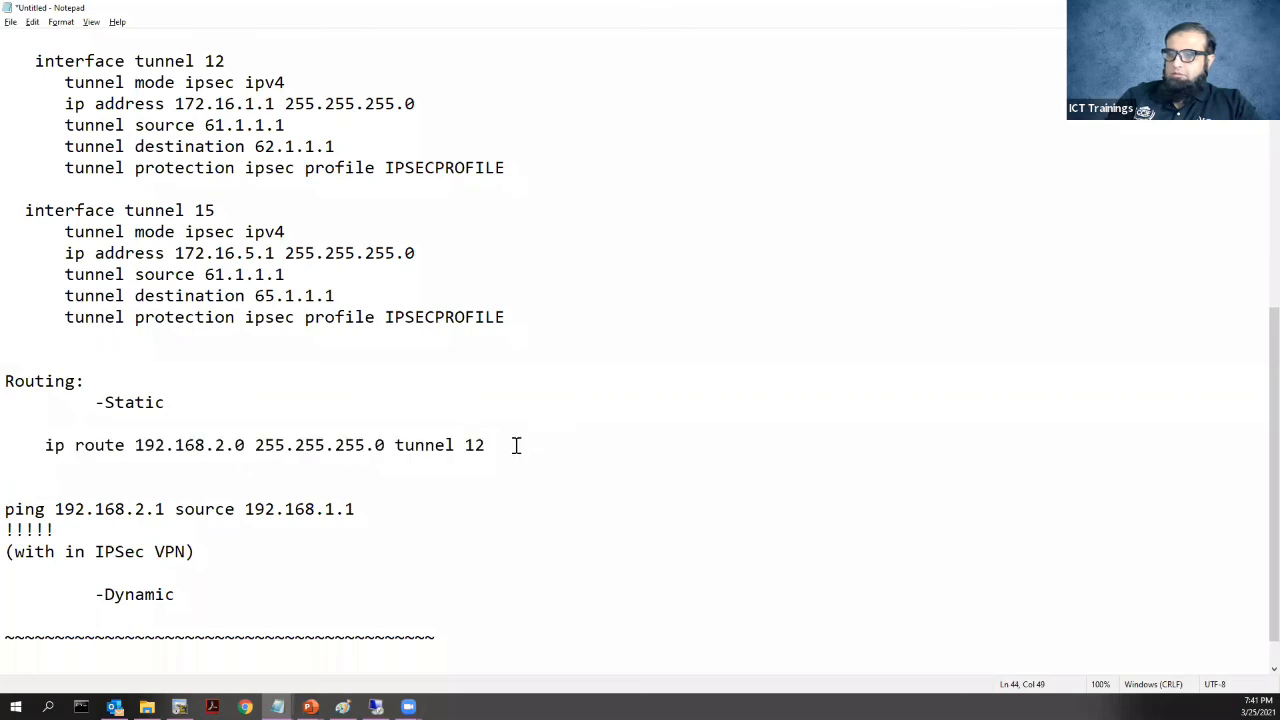
key("Return")
key("ctrl+v")
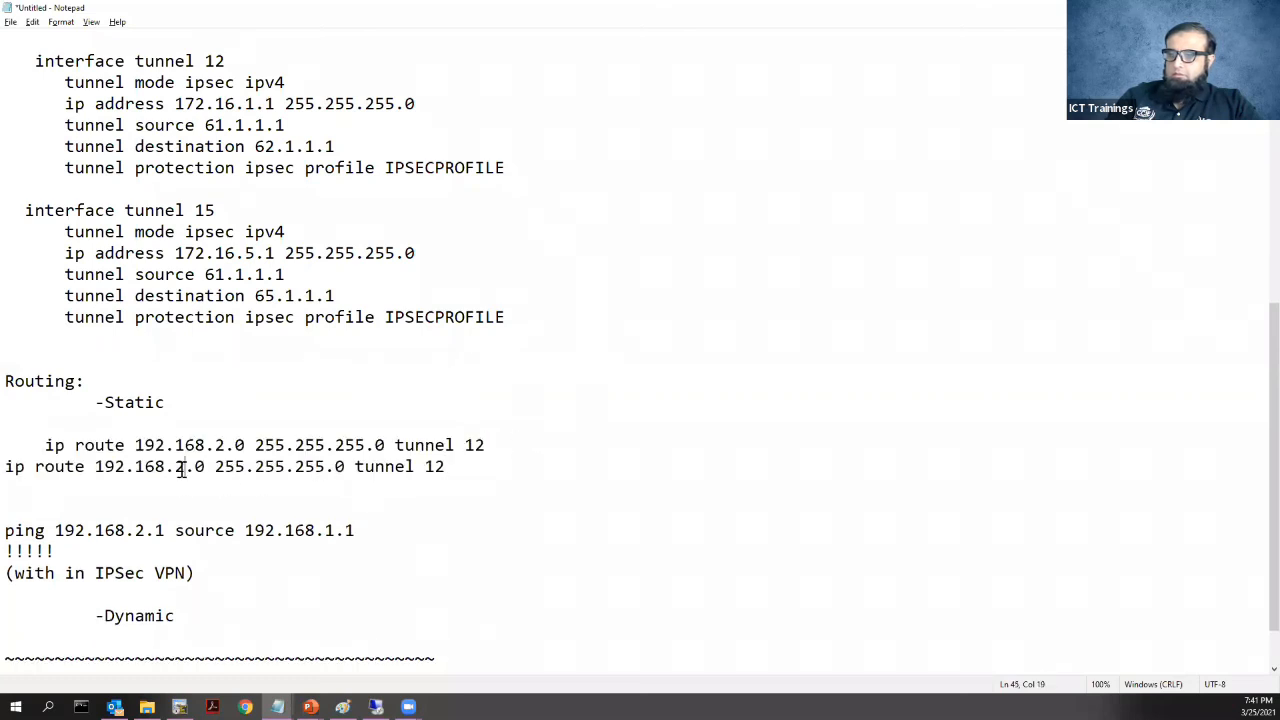
left_click(478, 462)
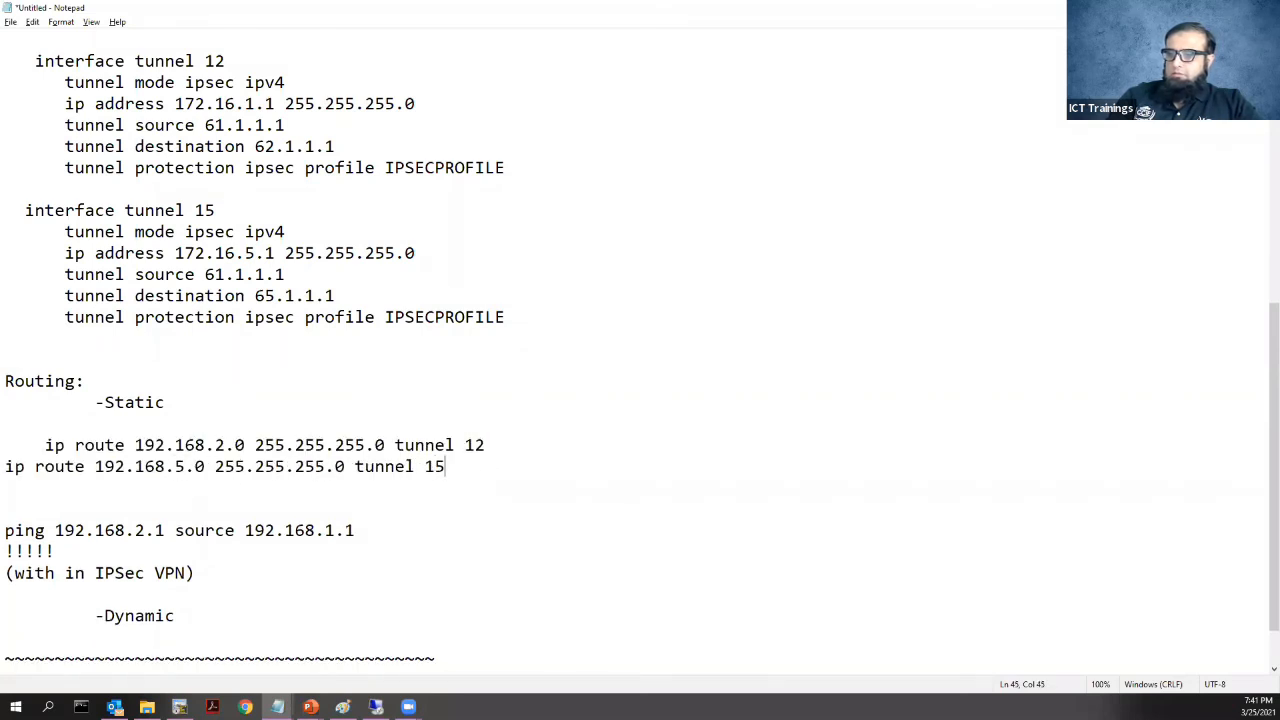
left_click(5, 466, "shift")
key("super+c")
key("alt+Tab")
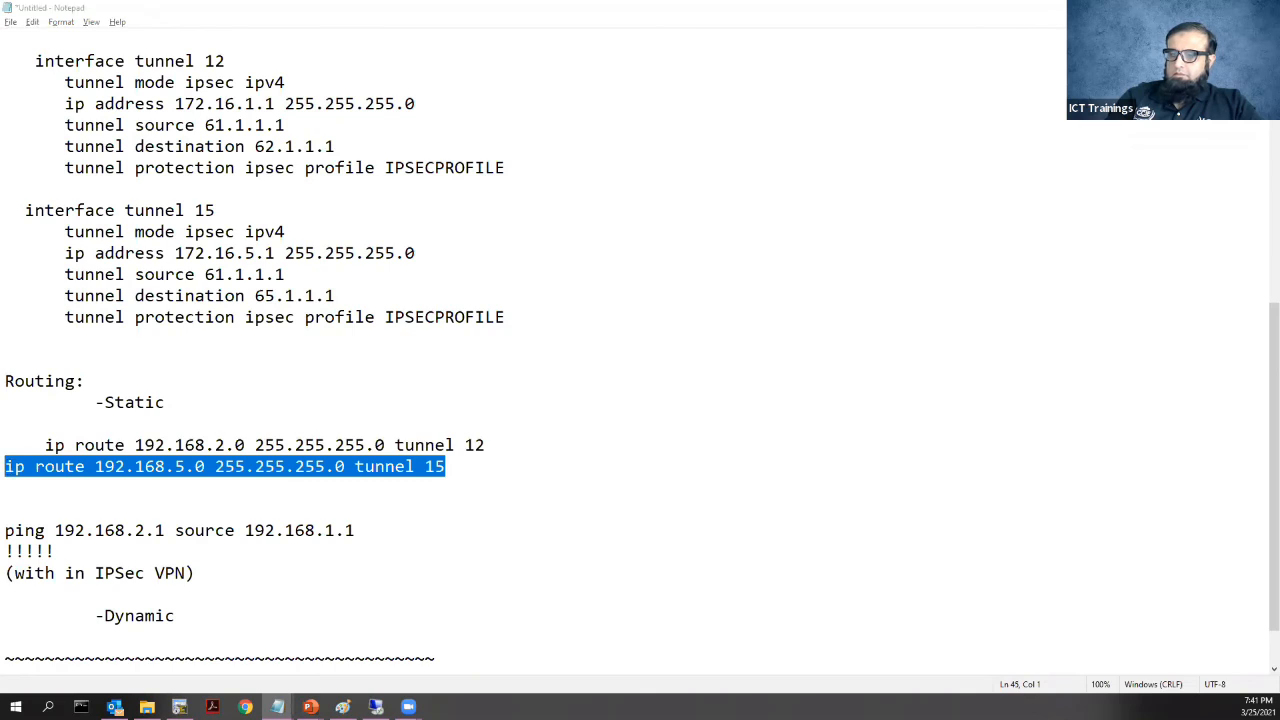
right_click(307, 514)
key("Return")
Leave configuration mode on R1 and check Tunnel15's status with sh ip int brief
key("ctrl+z")
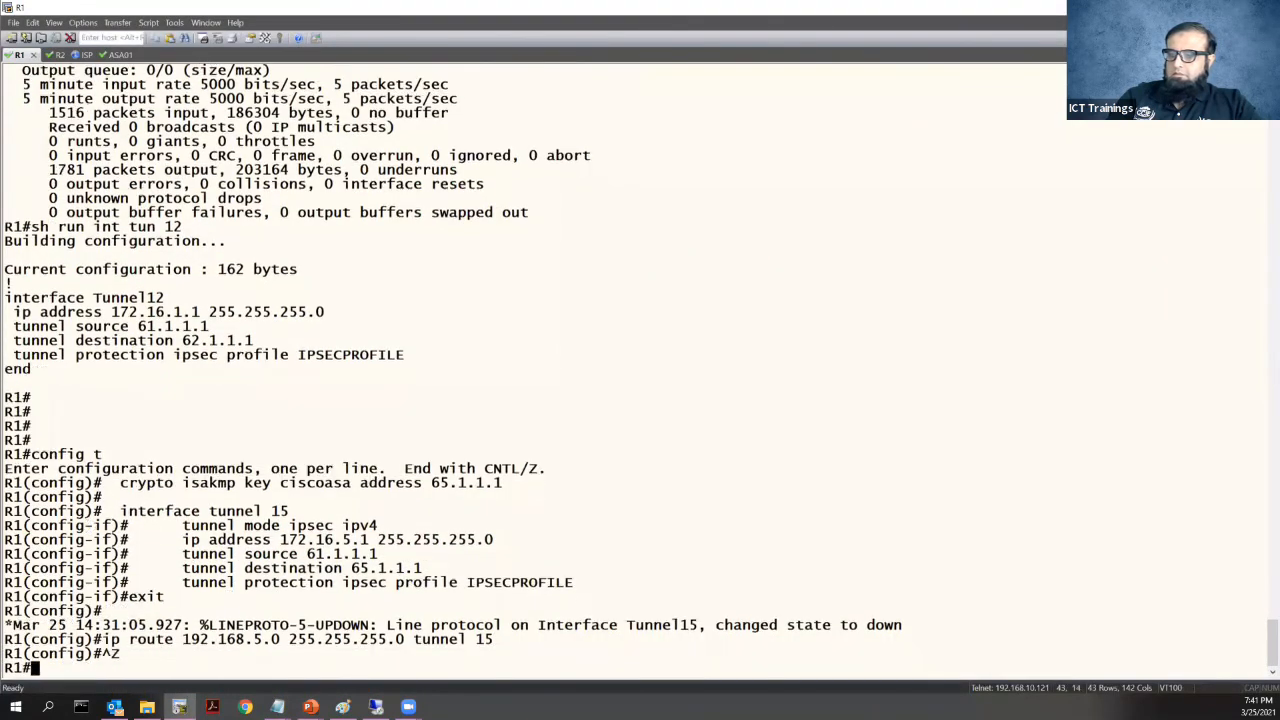
key("Return")
key("Return")
type("sh ip int brief")
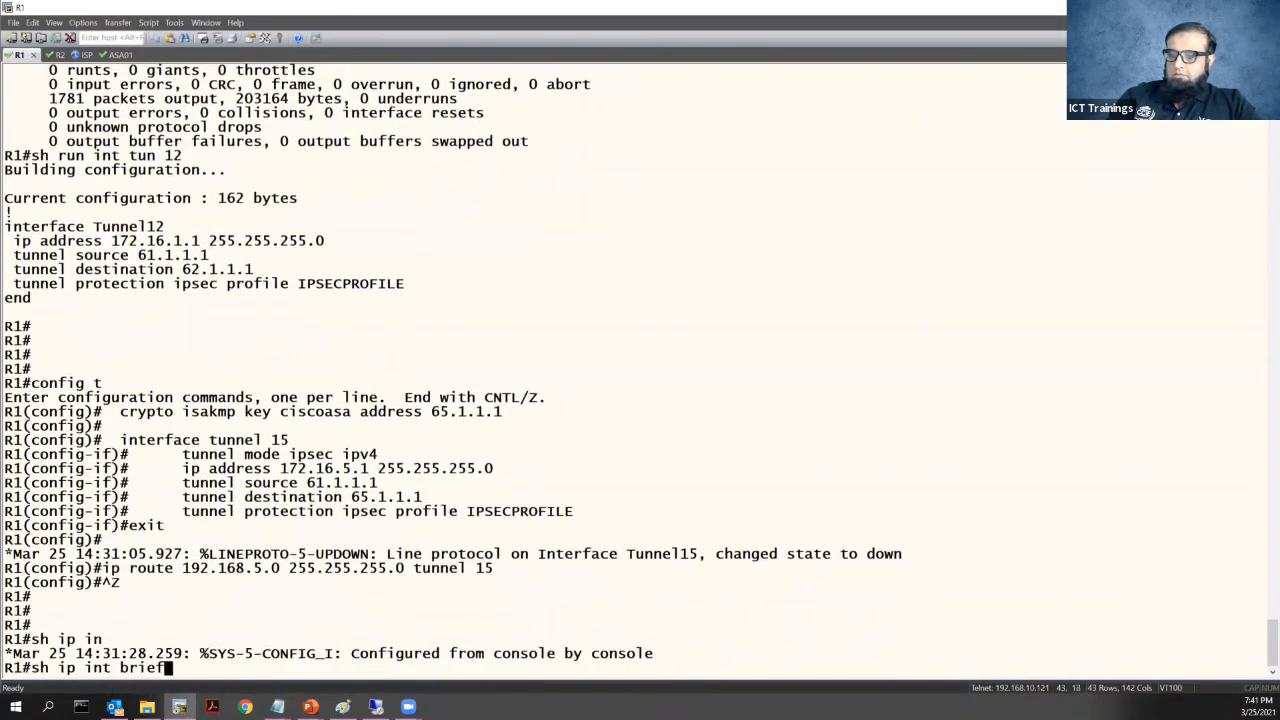
key("Return")
left_click_drag(6, 637, 717, 637)
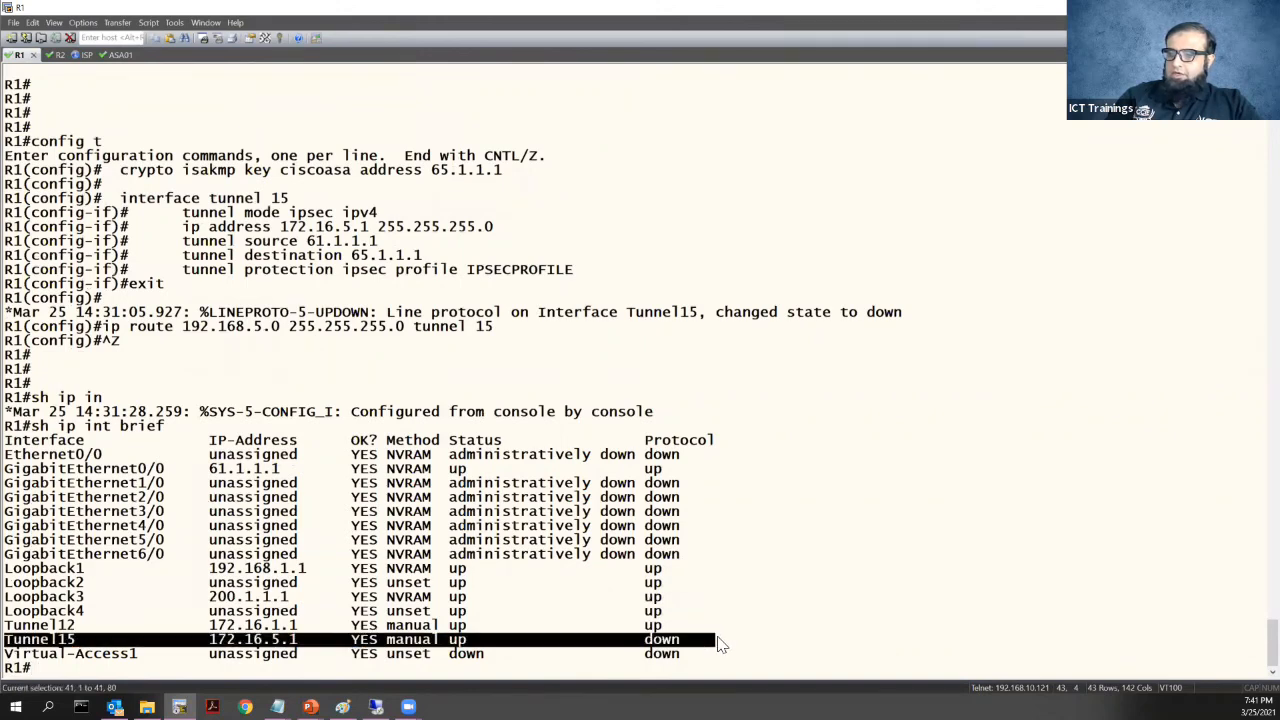
left_click(553, 656)
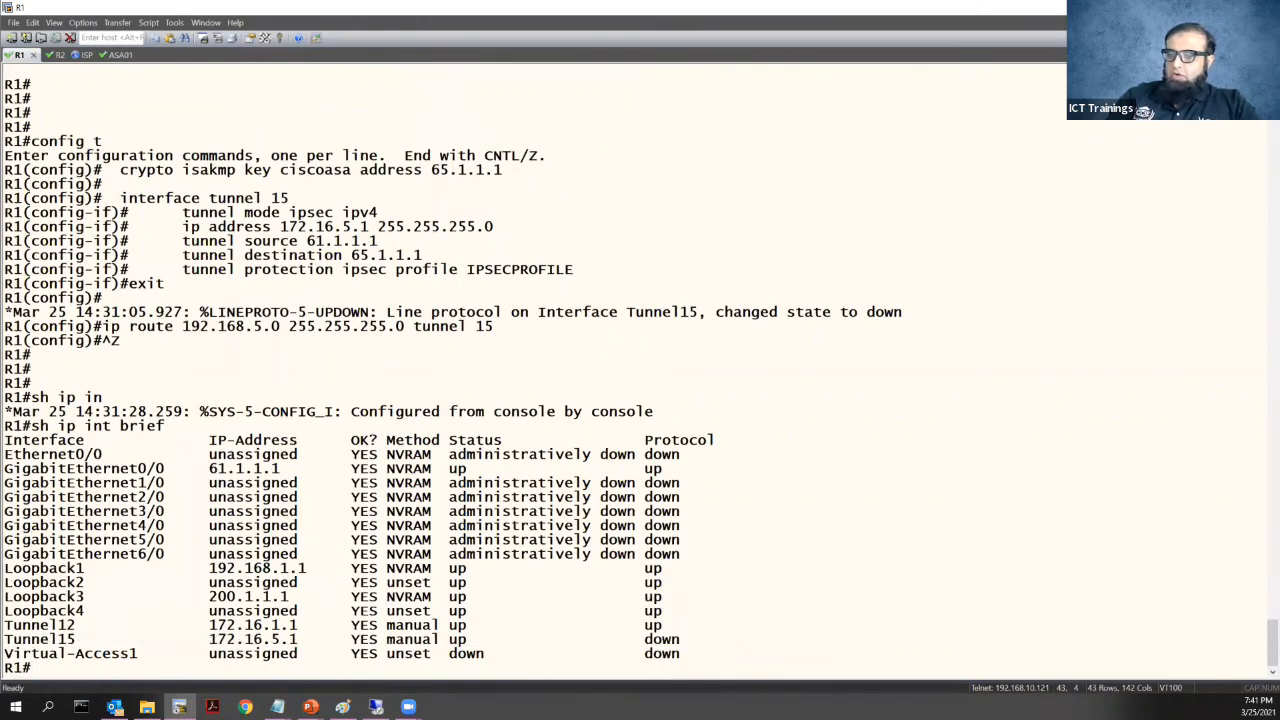
Run sh cry isa sa and confirm the SA toward 65.1.1.1 sits in MM_NO_STATE
key("Return")
type("sh cry isa sa")
key("Return")
left_click_drag(290, 612, 386, 612)
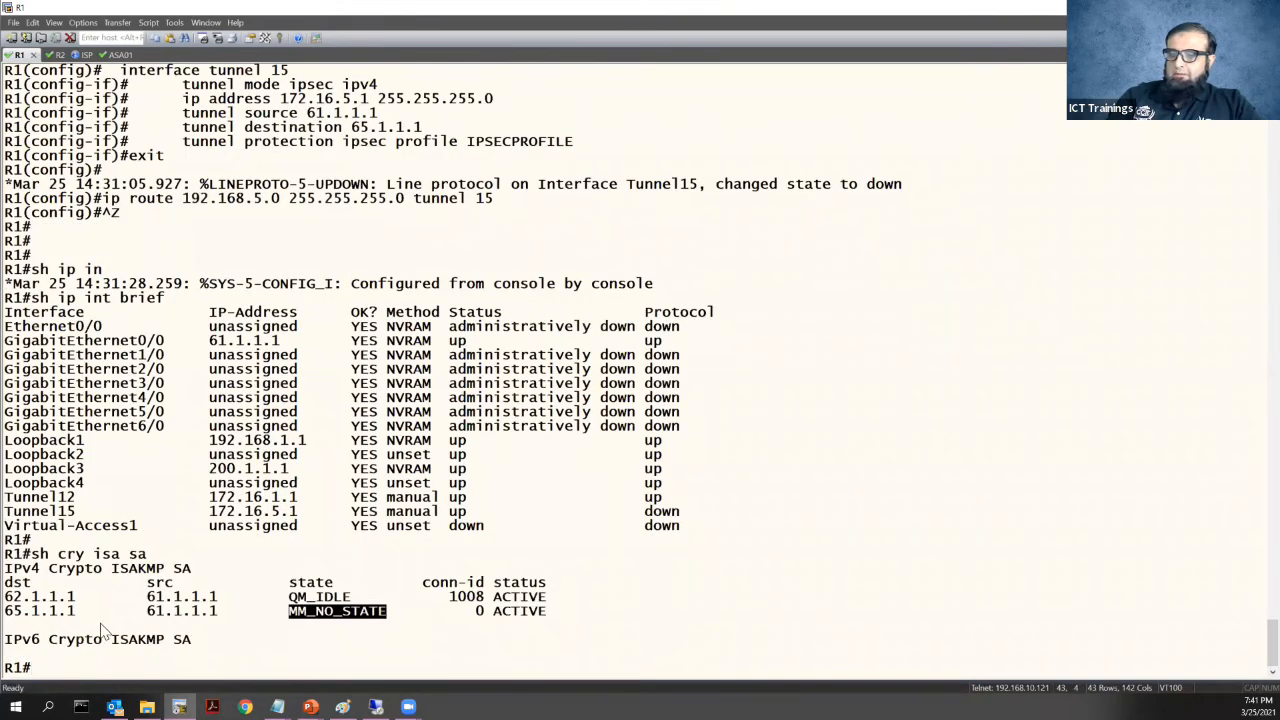
double_click(213, 611)
left_click_drag(386, 612, 289, 612)
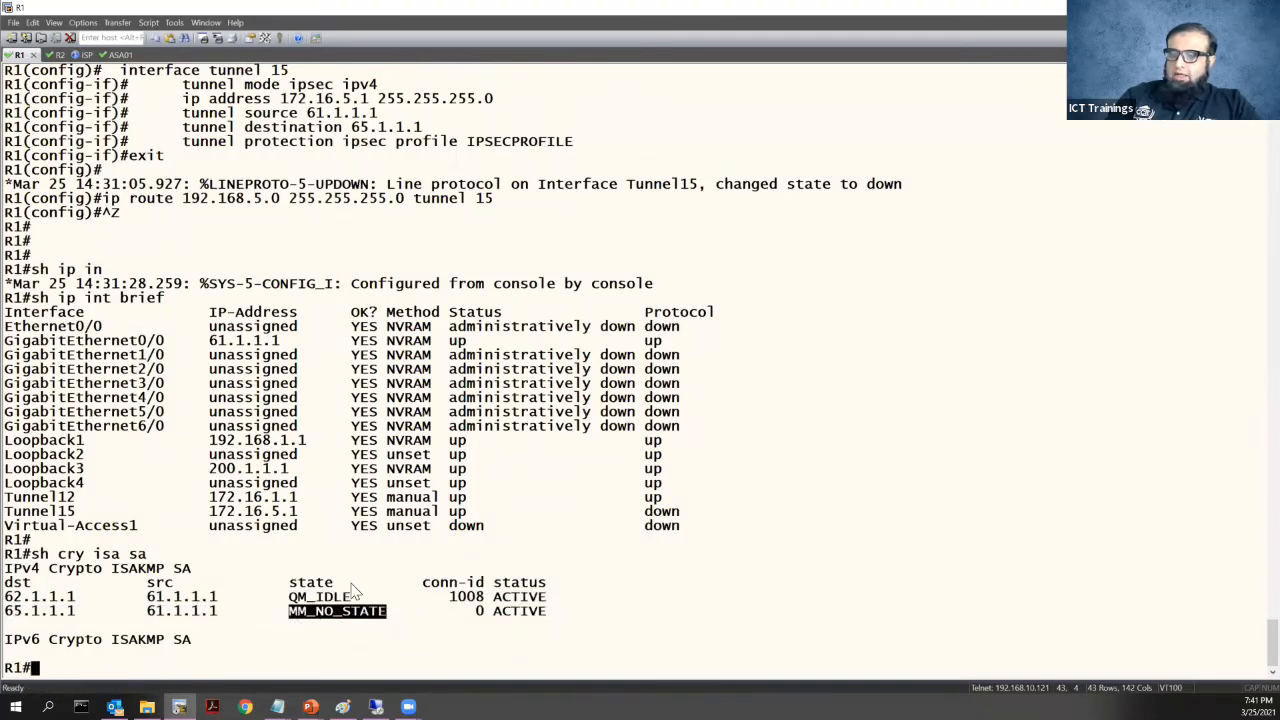
mouse_move(386, 614)
left_mouse_down()
mouse_move(283, 614)
mouse_move(386, 614)
left_mouse_up()
left_click(300, 628)
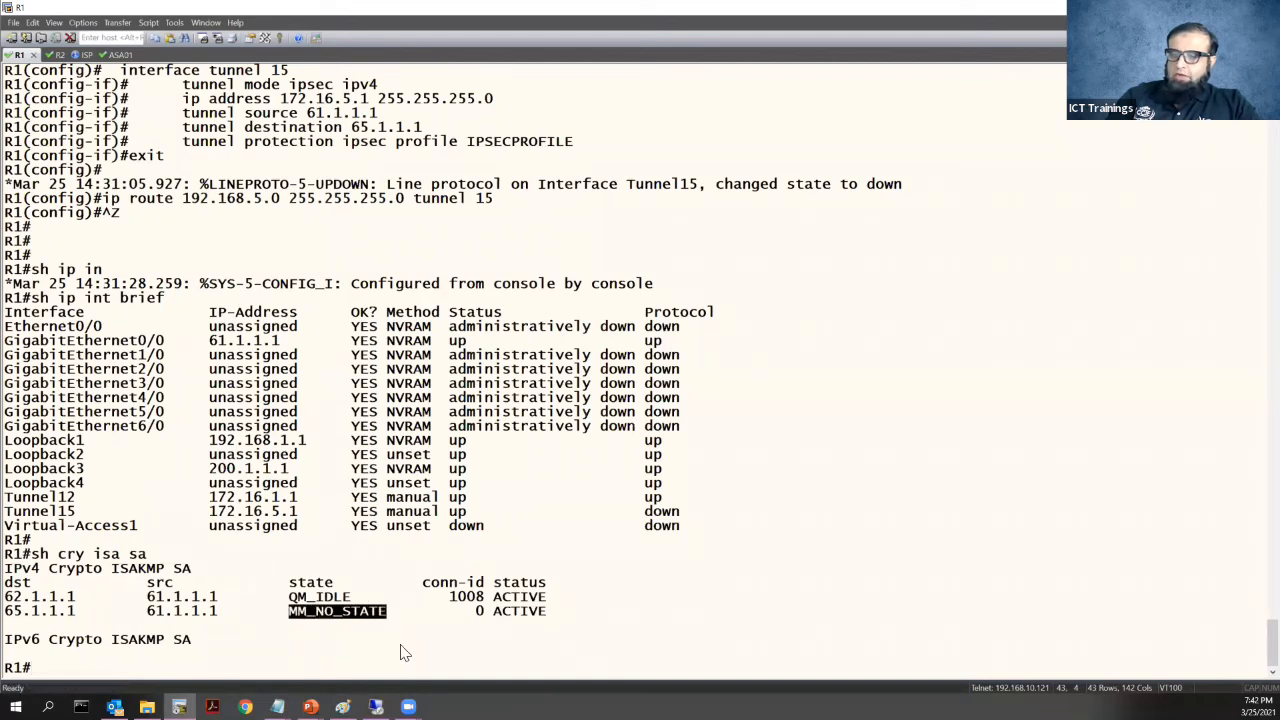
left_click(404, 652)
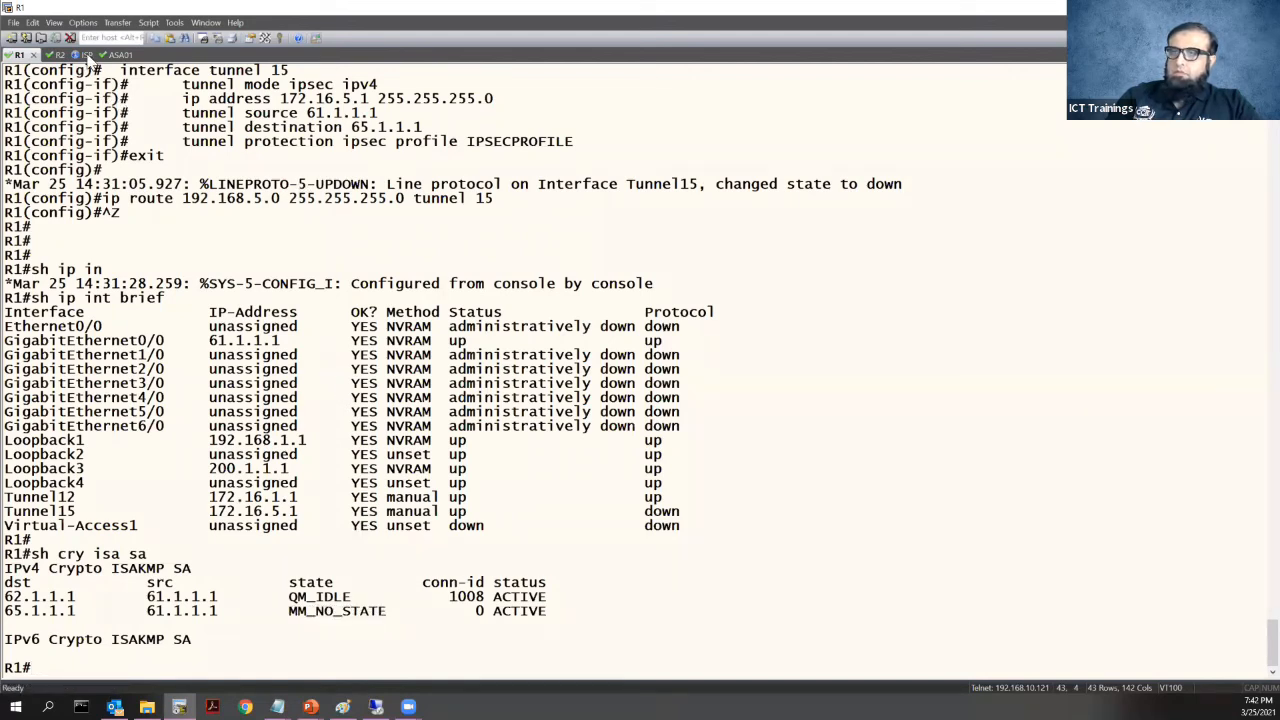
Enter global configuration mode on the ASA01 session with config t
left_click(106, 55)
key("Return")
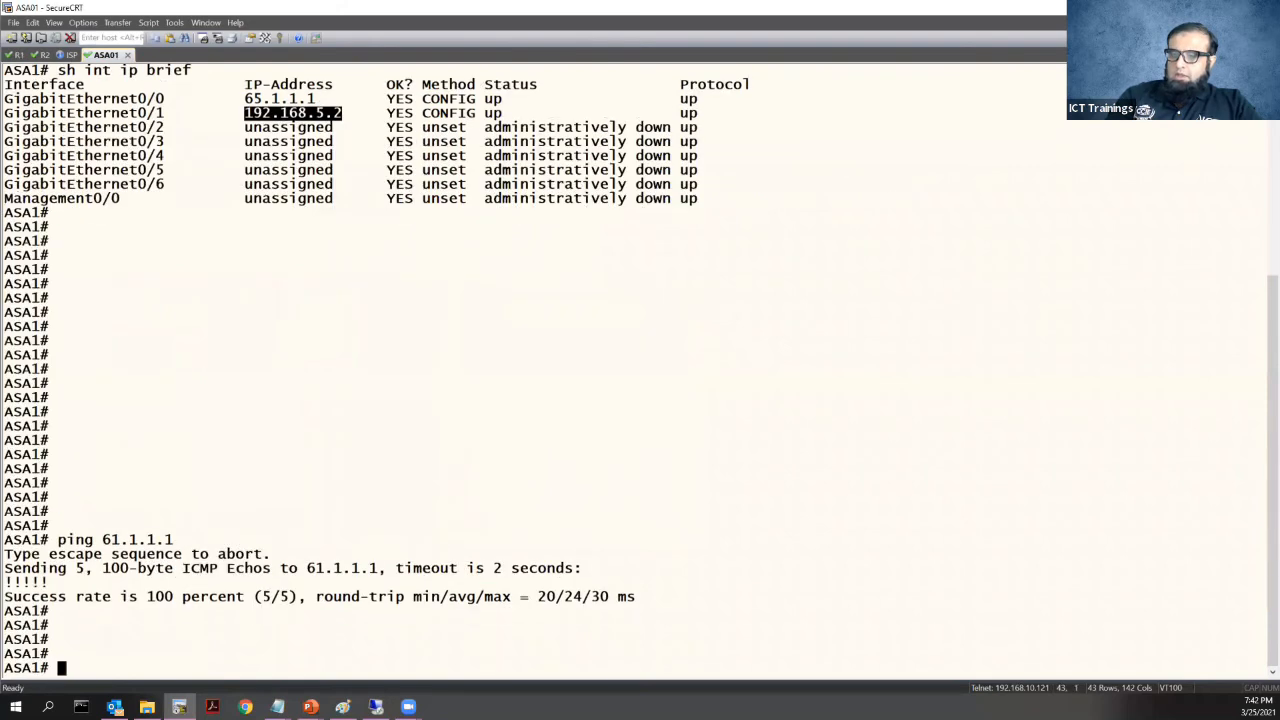
key("Return")
key("Return")
type("config t")
key("Return")
key("Return")
key("Return")
key("Return")
key("Return")
key("Return")
key("Return")
key("Return")
key("Return")
key("Return")
key("Return")
key("Return")
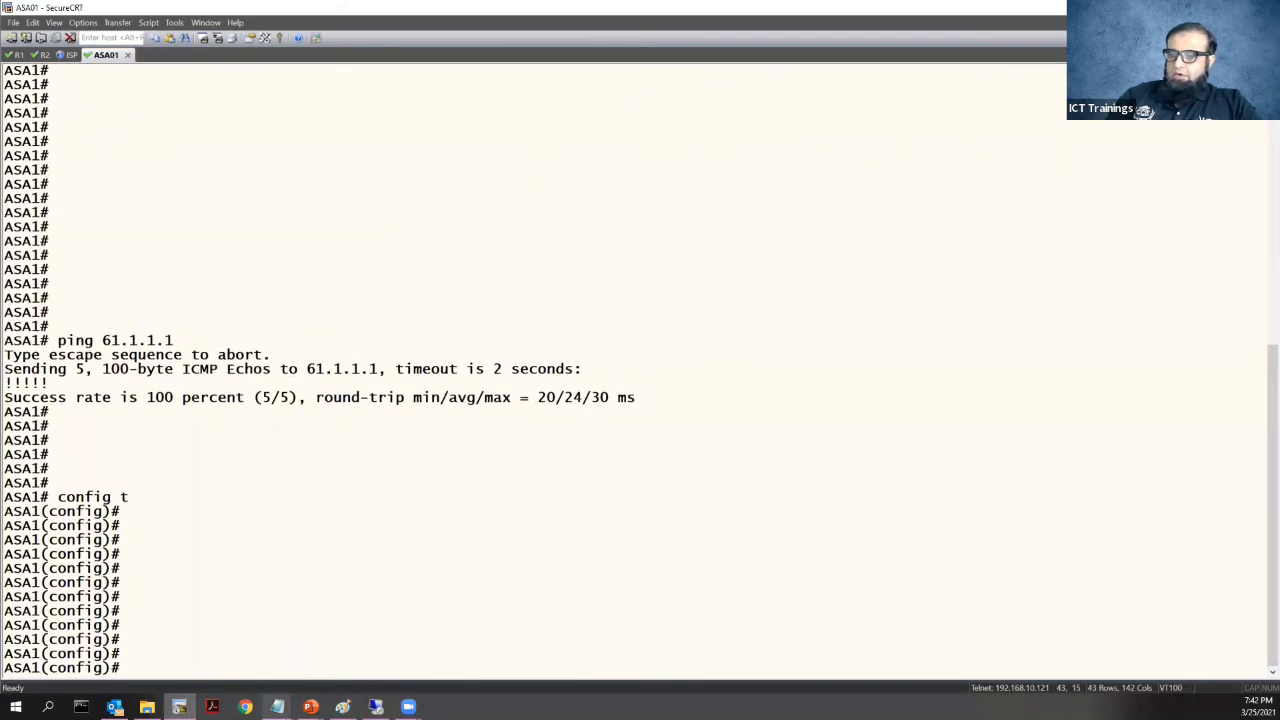
Add a dashed 'ASA' section heading below the ping results in the Notepad draft and start typing 'cryp'
mouse_move(278, 707)
left_click(499, 654)
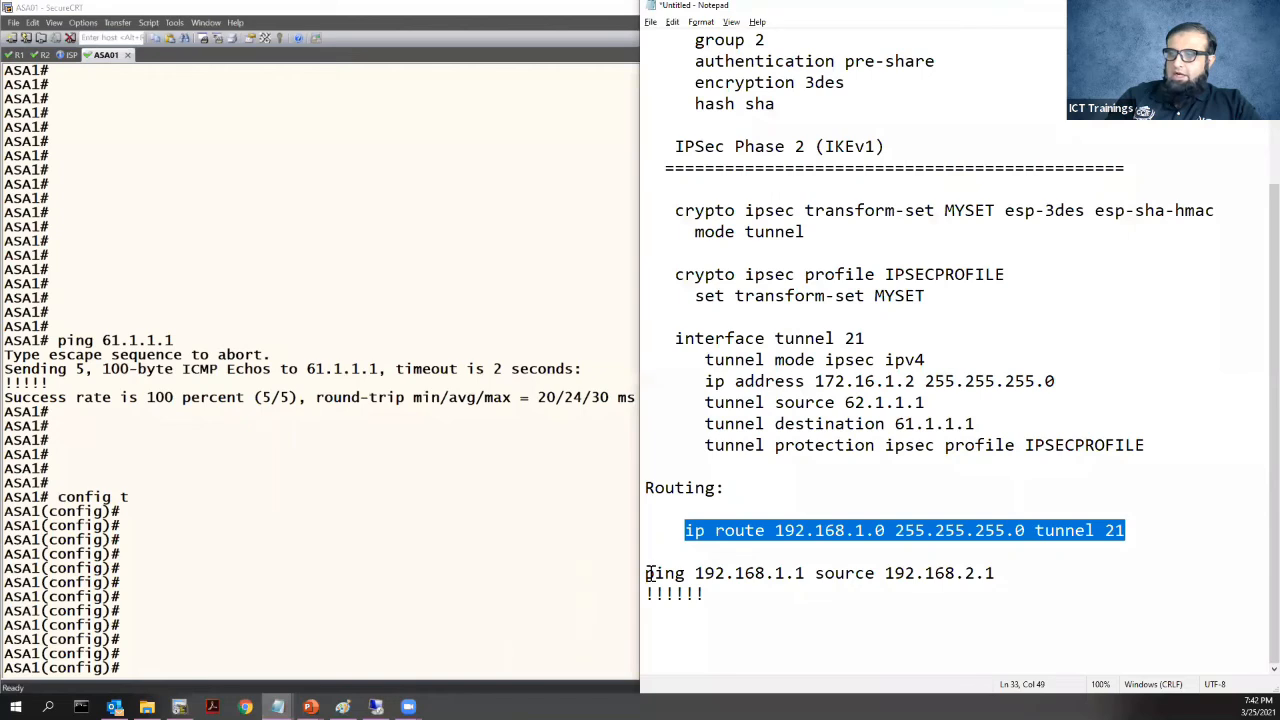
left_click(765, 605)
key("Return")
type("----------------------------------")
key("Return")
key("Return")
type("ASA")
key("Return")
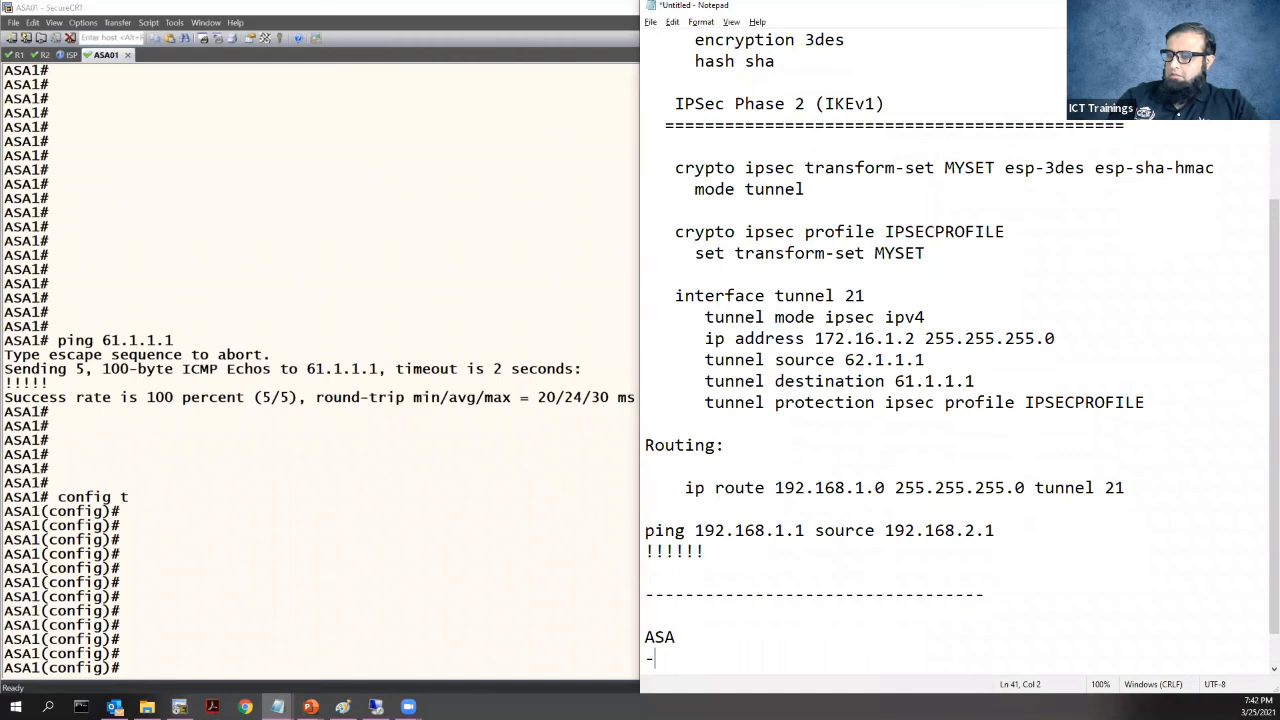
type("--------------------------")
key("Return")
key("Return")
type("cryp")
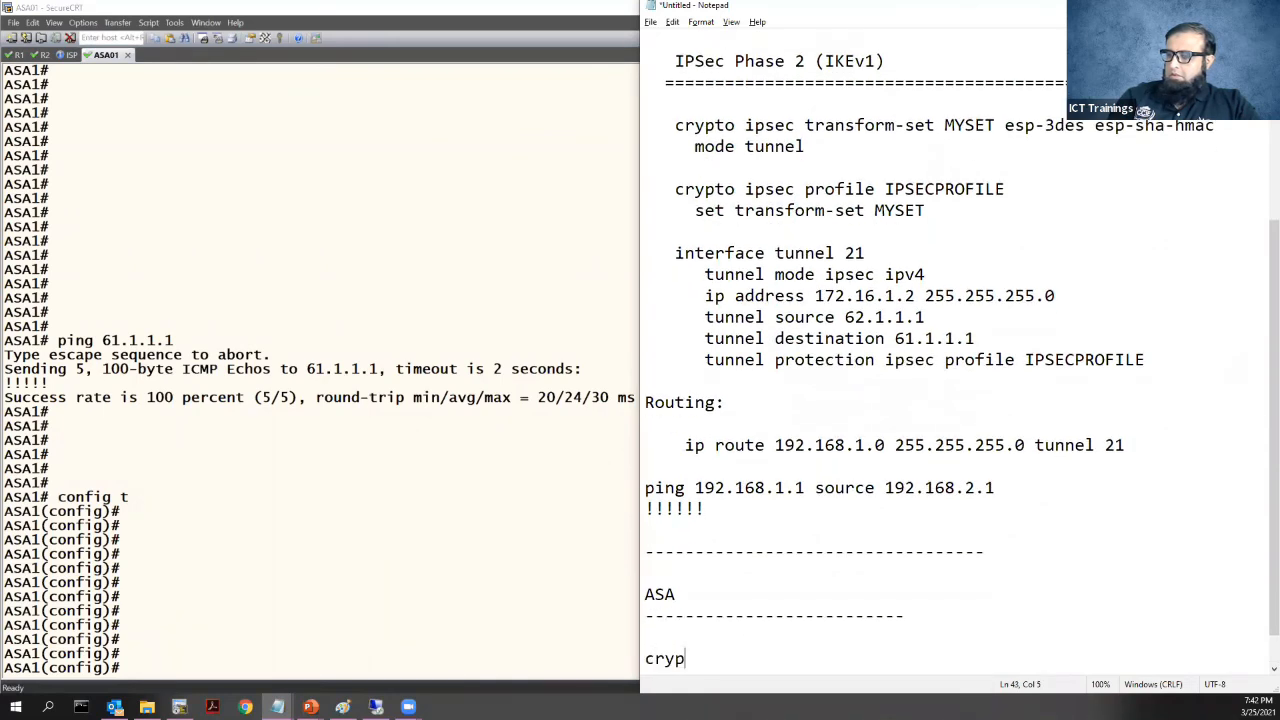